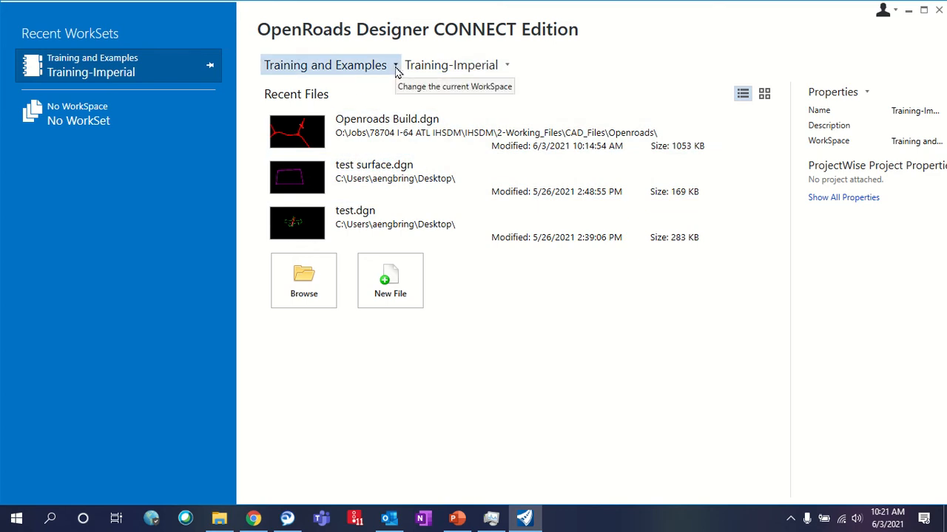
# Review the available WorkSpace and WorkSet choices, keeping Training and Examples with the Training-Imperial WorkSet
pyautogui.click(396, 68)
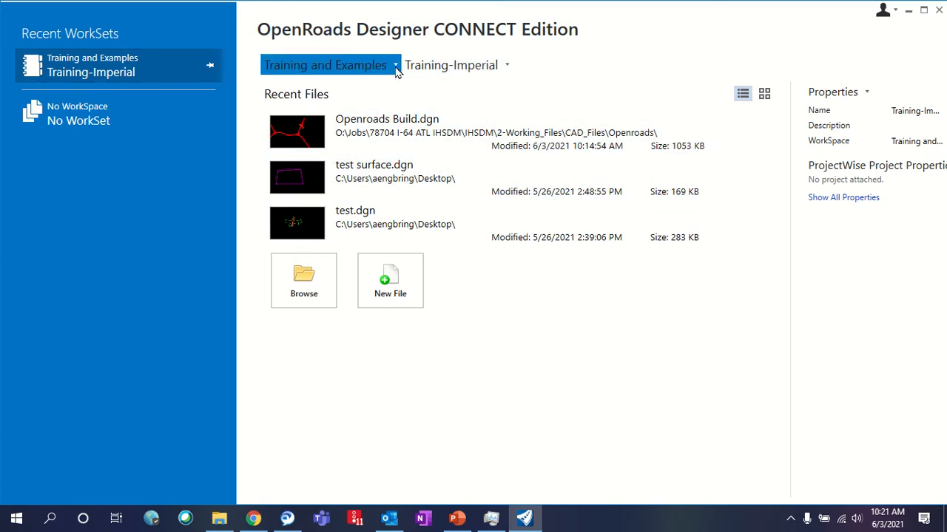
pyautogui.click(521, 89)
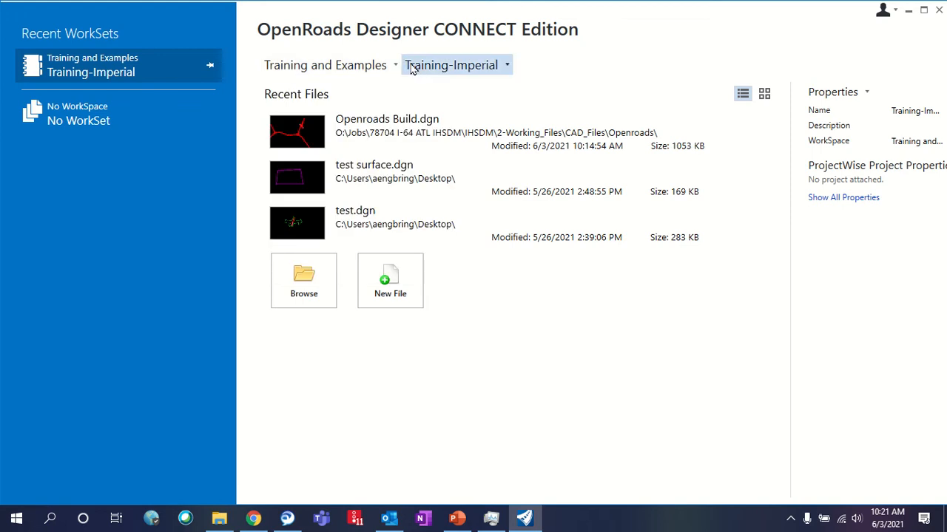
pyautogui.click(507, 66)
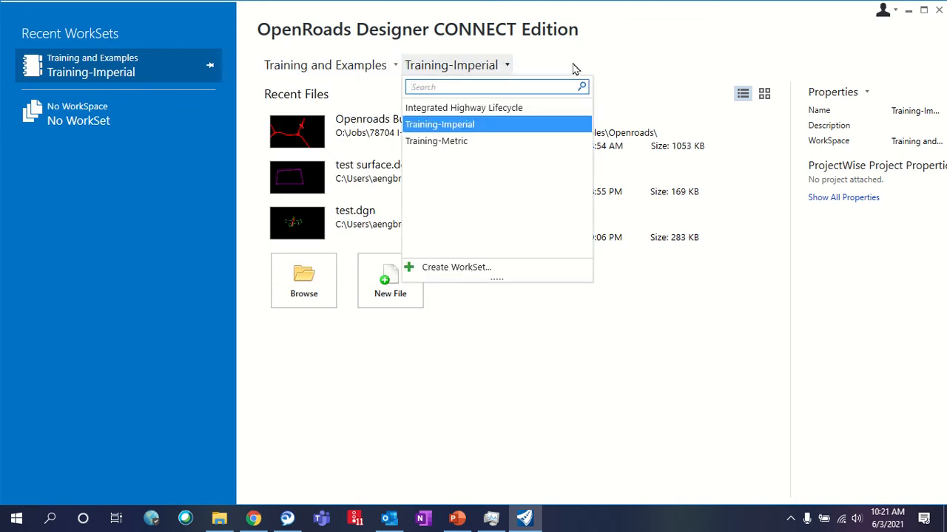
pyautogui.click(581, 65)
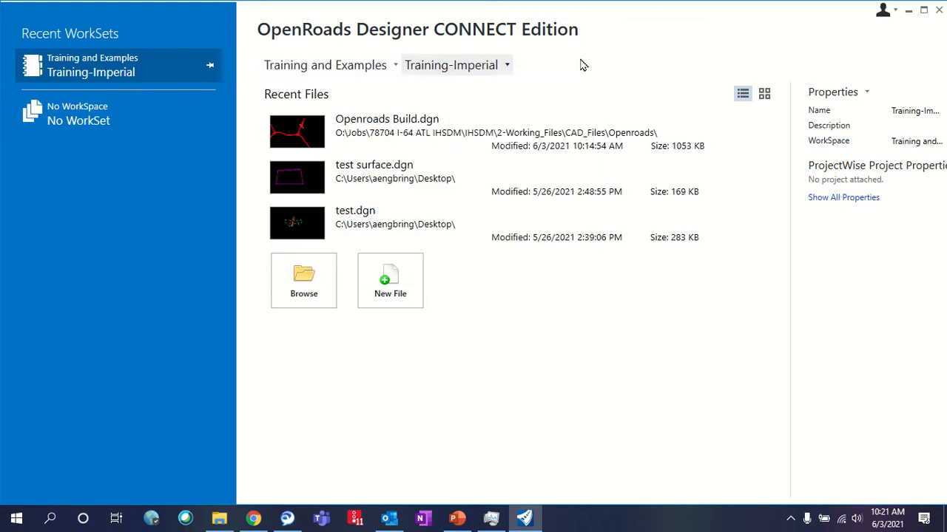
pyautogui.click(508, 66)
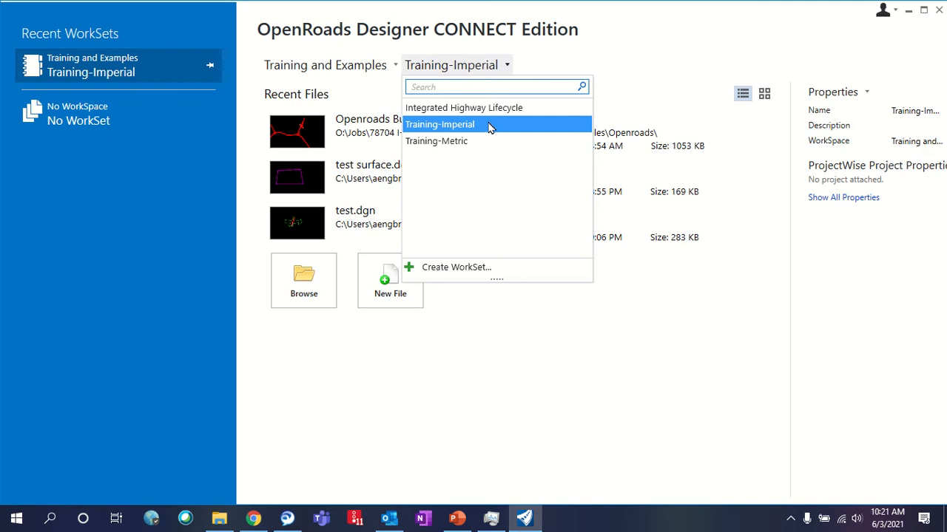
pyautogui.click(679, 71)
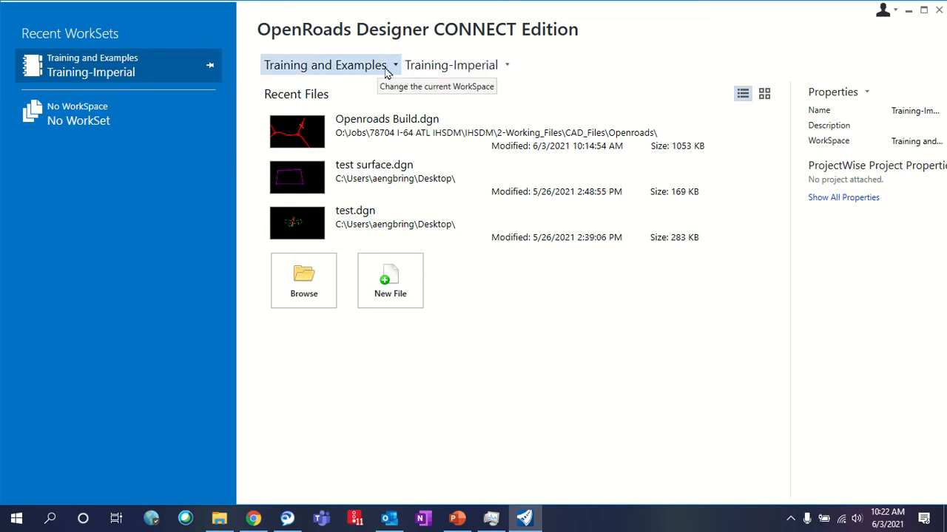
pyautogui.click(509, 67)
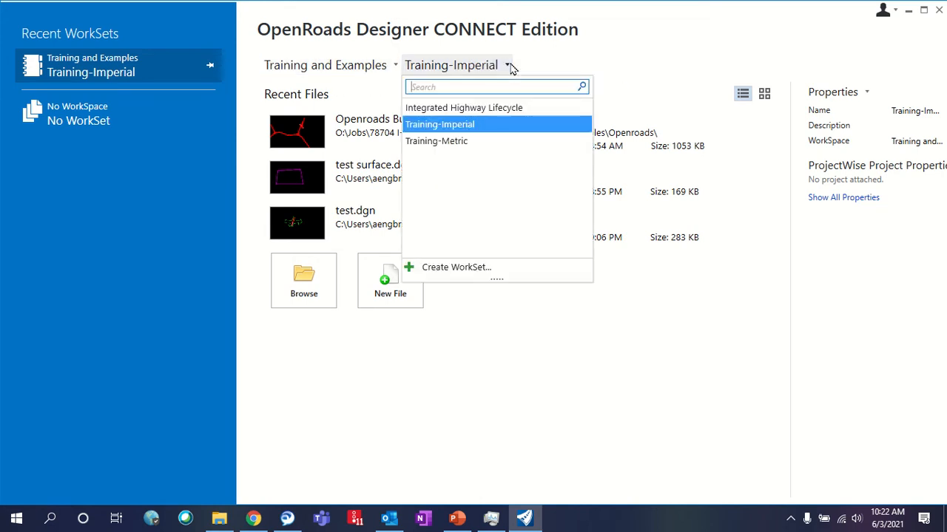
pyautogui.click(578, 70)
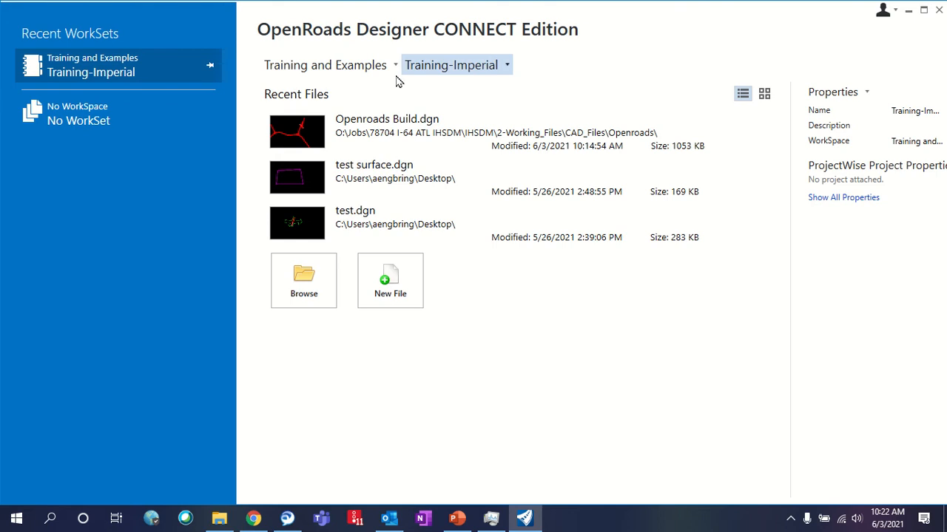
# Start a new DGN file and set its save location to the pmwork (\\madw00) O: drive
pyautogui.click(377, 296)
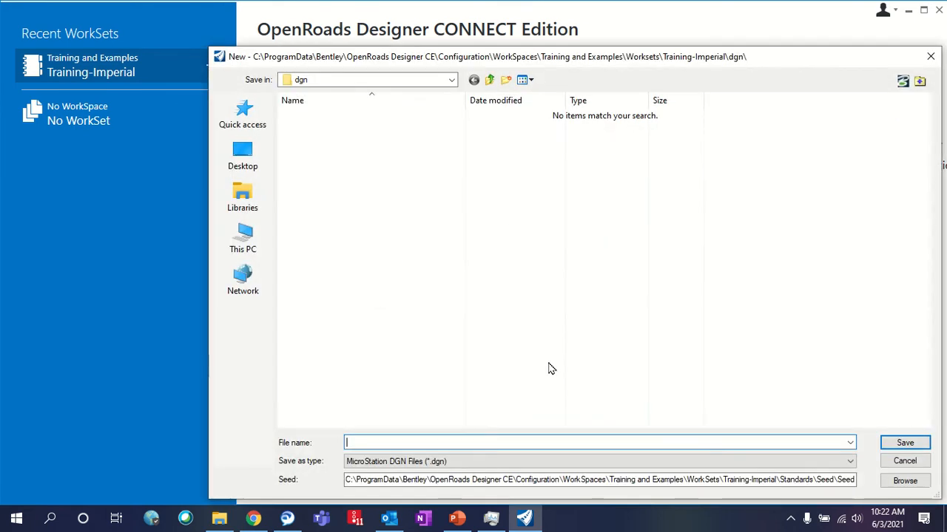
pyautogui.moveTo(607, 57); pyautogui.dragTo(466, 47)
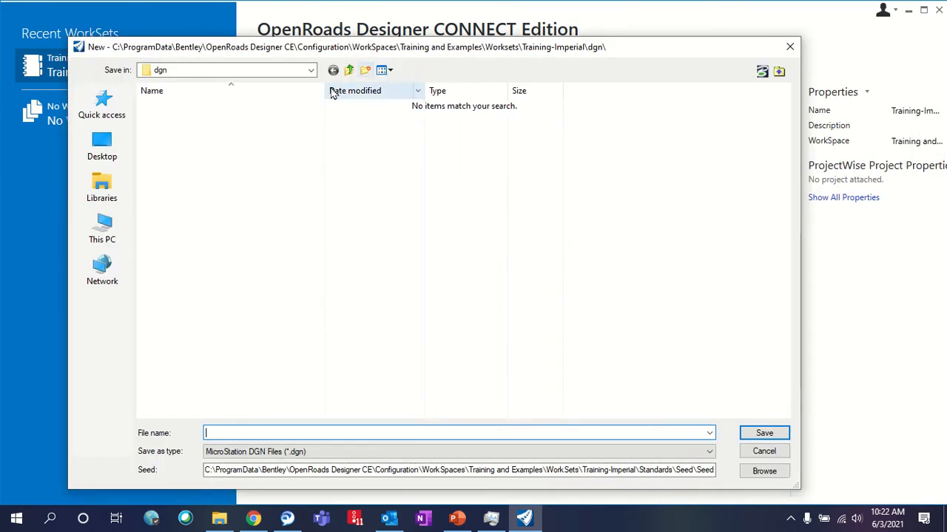
pyautogui.click(313, 77)
pyautogui.click(234, 140)
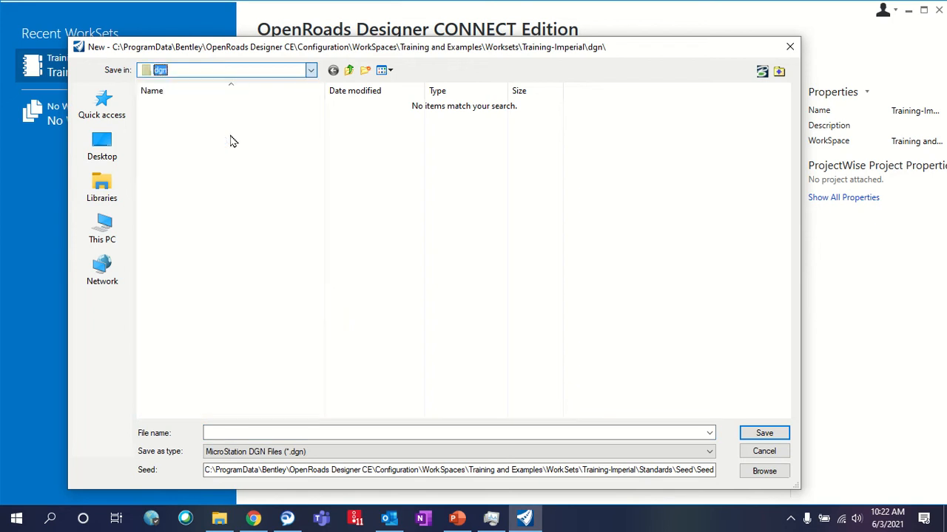
pyautogui.click(277, 70)
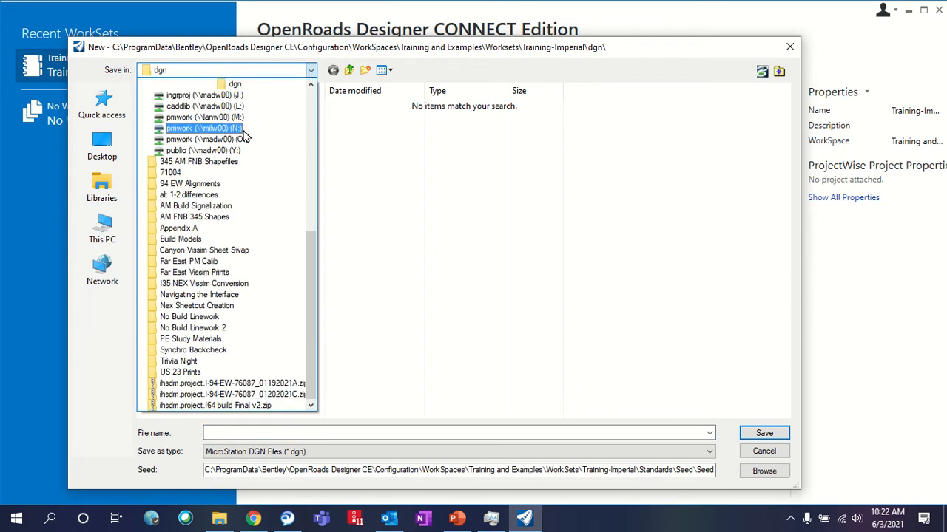
pyautogui.click(249, 129)
pyautogui.click(278, 70)
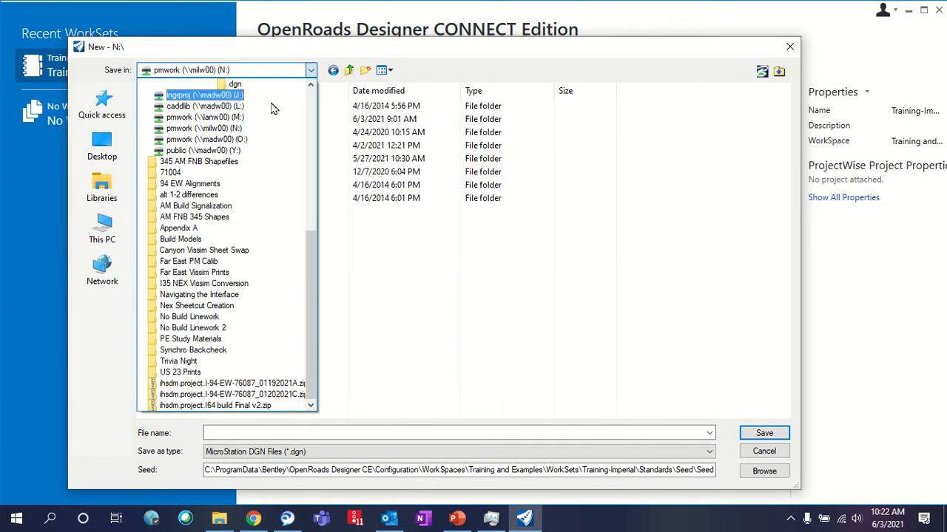
pyautogui.click(243, 140)
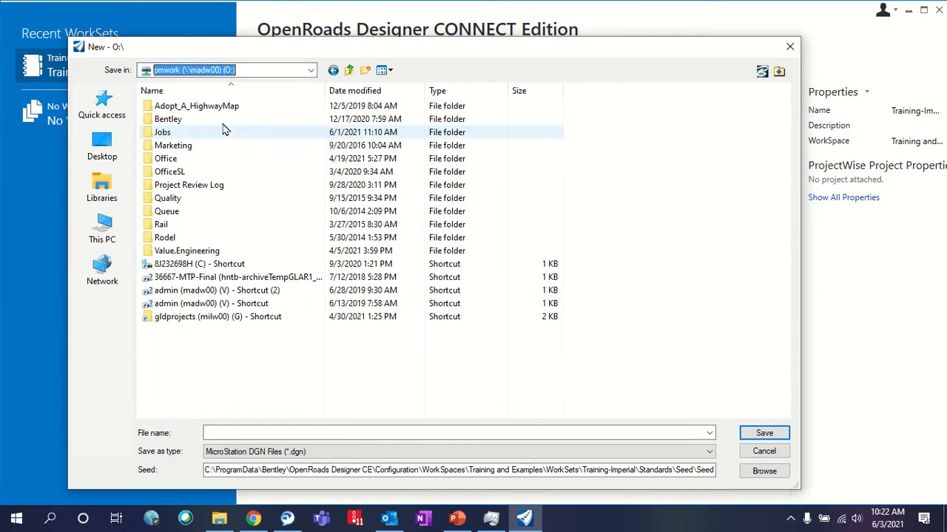
# Set the new file's save folder to Jobs\78704 I-64 ATL IHSDM\IHSDM\2-Working_Files\CAD_Files
pyautogui.doubleClick(191, 133)
pyautogui.scroll(-8, 265, 257)
pyautogui.scroll(2, 265, 256)
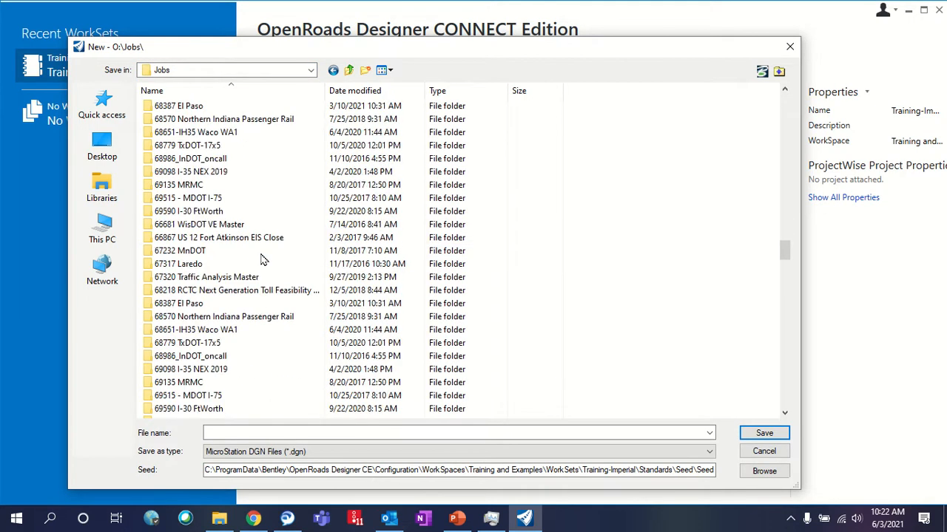
pyautogui.scroll(-1, 261, 257)
pyautogui.scroll(-5, 197, 263)
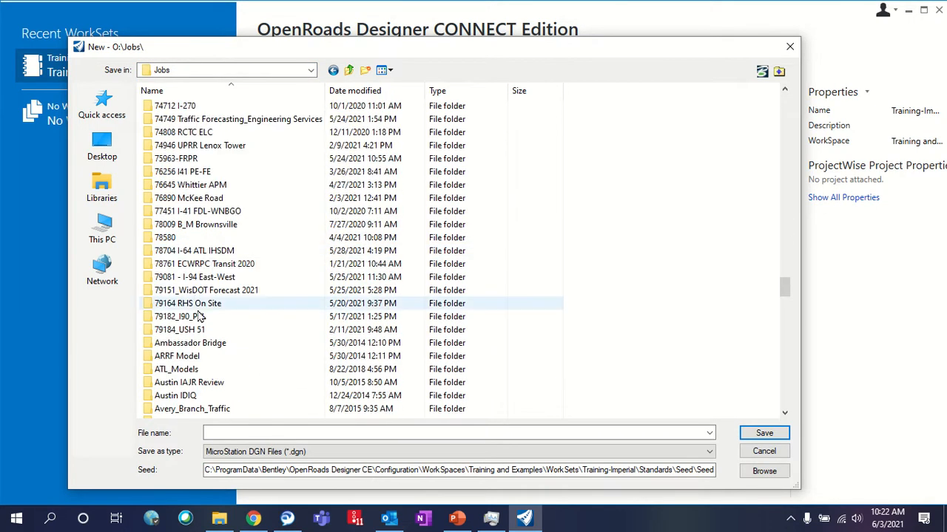
pyautogui.doubleClick(225, 252)
pyautogui.doubleClick(186, 119)
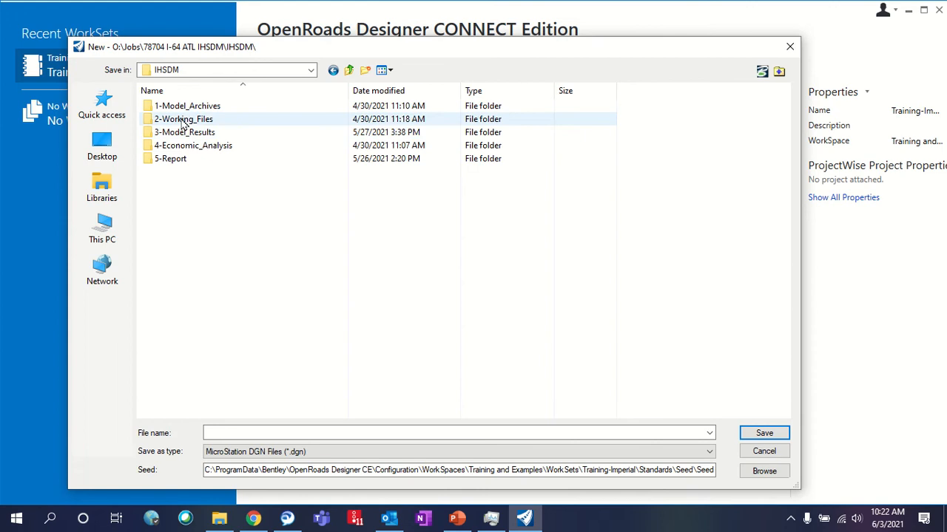
pyautogui.doubleClick(228, 121)
pyautogui.doubleClick(220, 132)
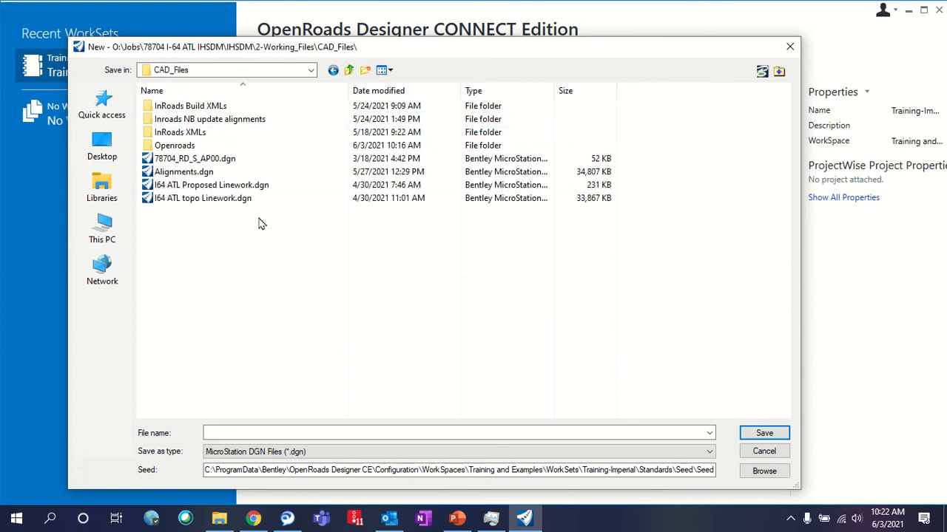
# Name the new DGN file with the author's first name followed by "Tutorial" and save it in the CAD_Files folder
pyautogui.click(326, 434)
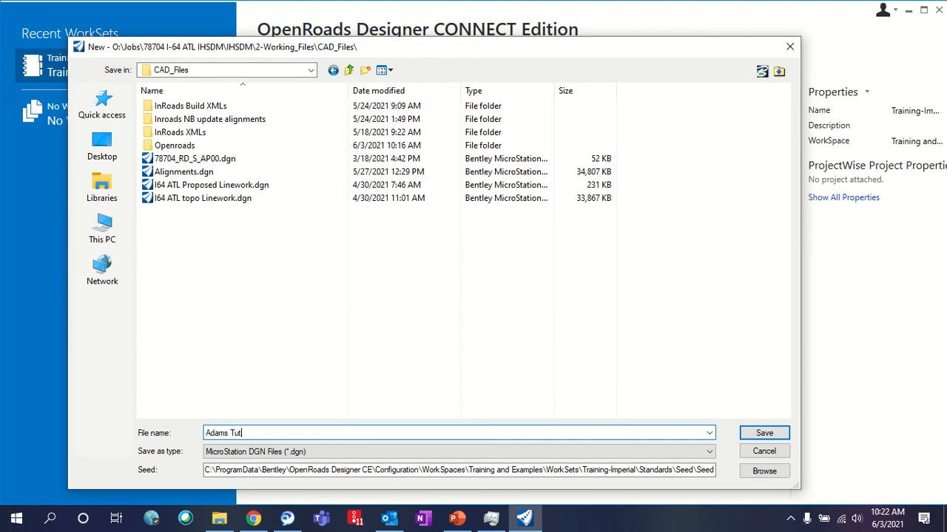
pyautogui.write('Adams Tutorial')
pyautogui.press('Return')
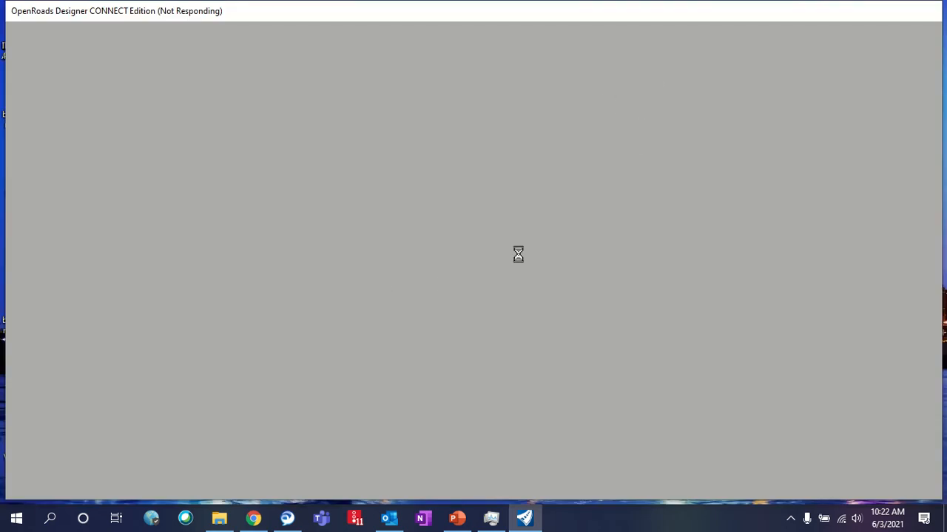
# Switch to File Explorer and open the folder 78704_INDOT-S_I-64_ATL\CADD\h1\base on the 289Projects (B:) drive
pyautogui.click(219, 518)
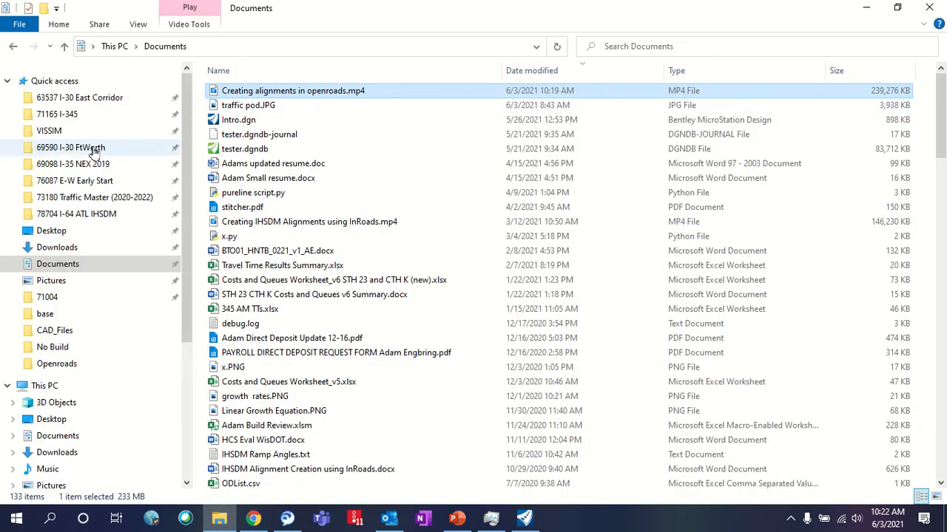
pyautogui.scroll(-5, 93, 151)
pyautogui.click(115, 325)
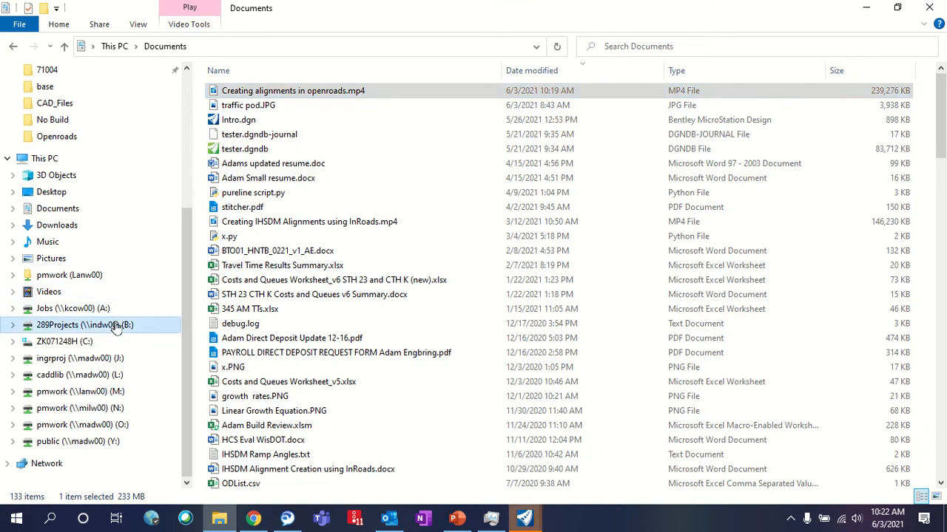
pyautogui.scroll(-5, 351, 337)
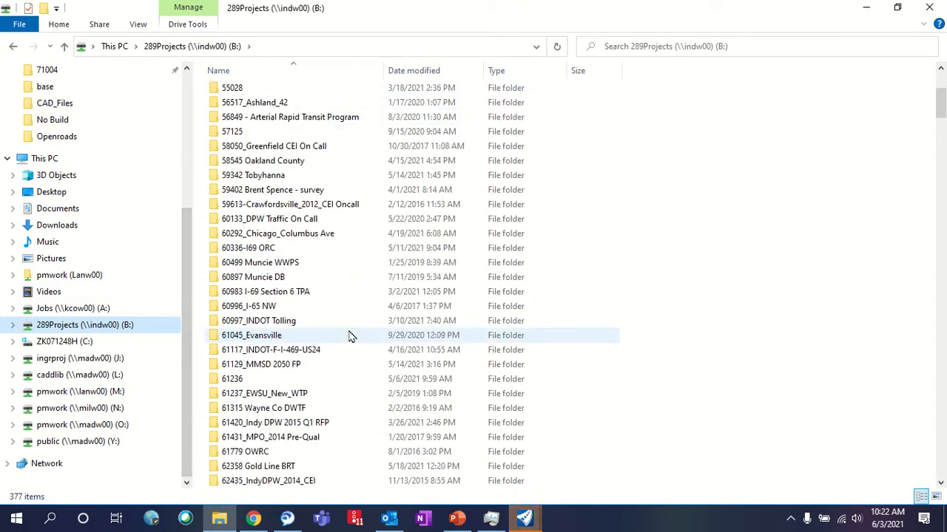
pyautogui.scroll(-20, 352, 337)
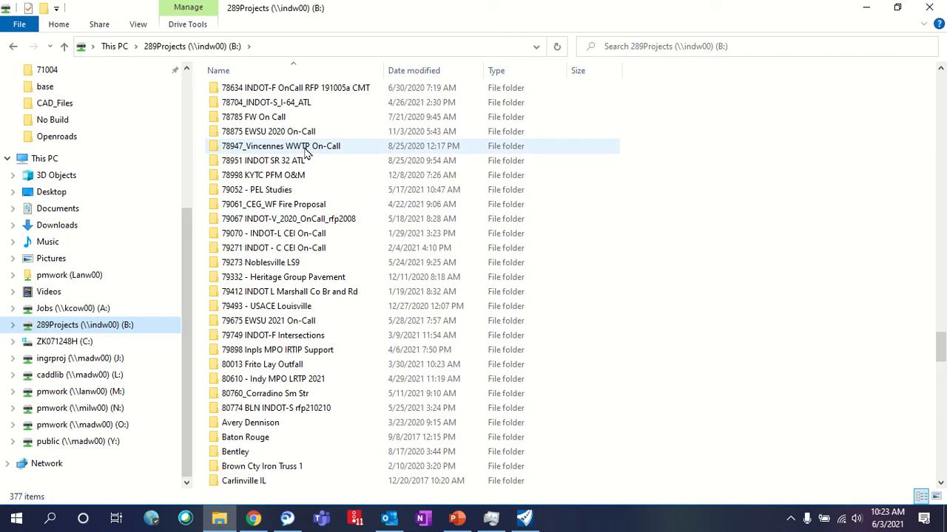
pyautogui.doubleClick(300, 102)
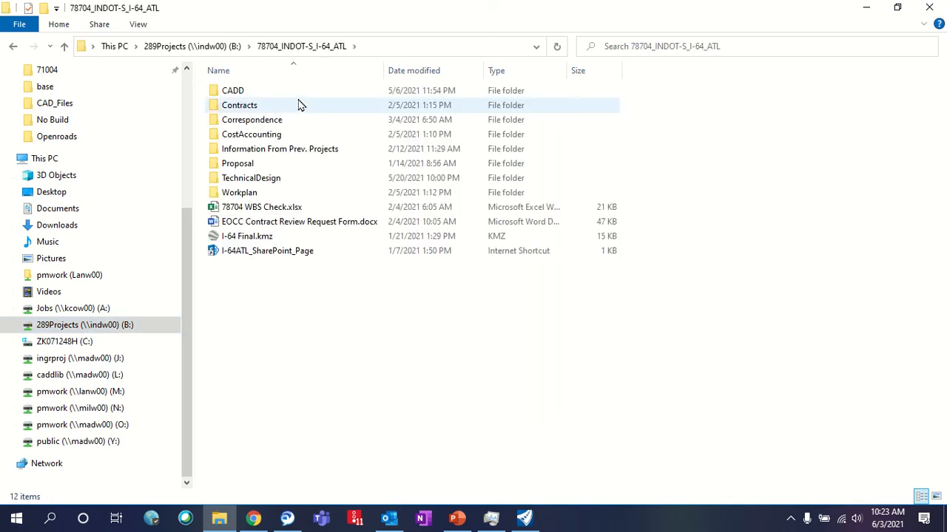
pyautogui.doubleClick(298, 91)
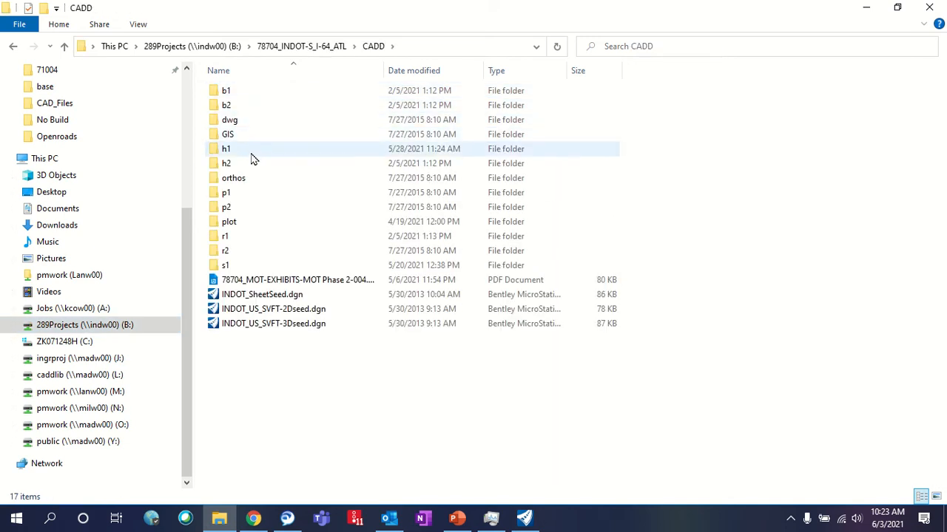
pyautogui.doubleClick(251, 152)
pyautogui.doubleClick(272, 90)
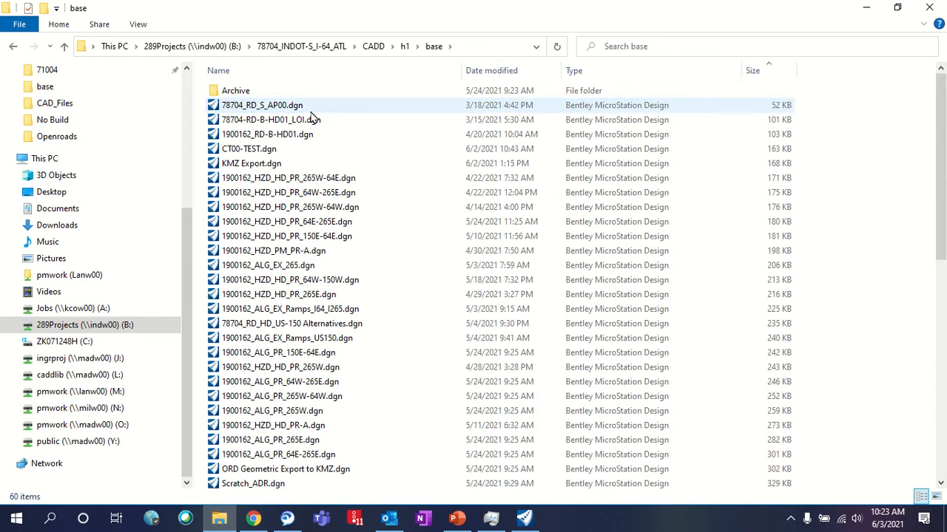
# Examine the list of project DGN files in the base folder, keeping the File Explorer window maximized
pyautogui.scroll(-10, 377, 187)
pyautogui.scroll(10, 377, 186)
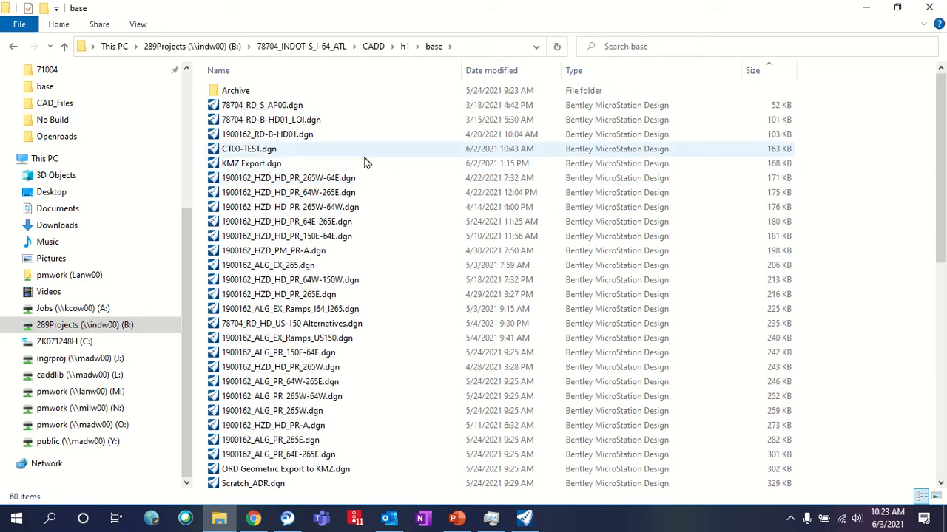
pyautogui.scroll(-10, 366, 163)
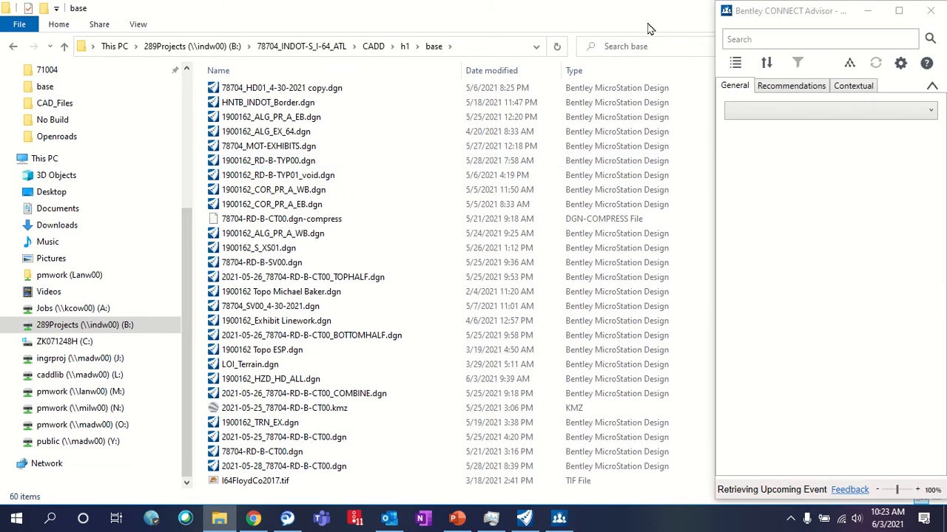
pyautogui.doubleClick(581, 17)
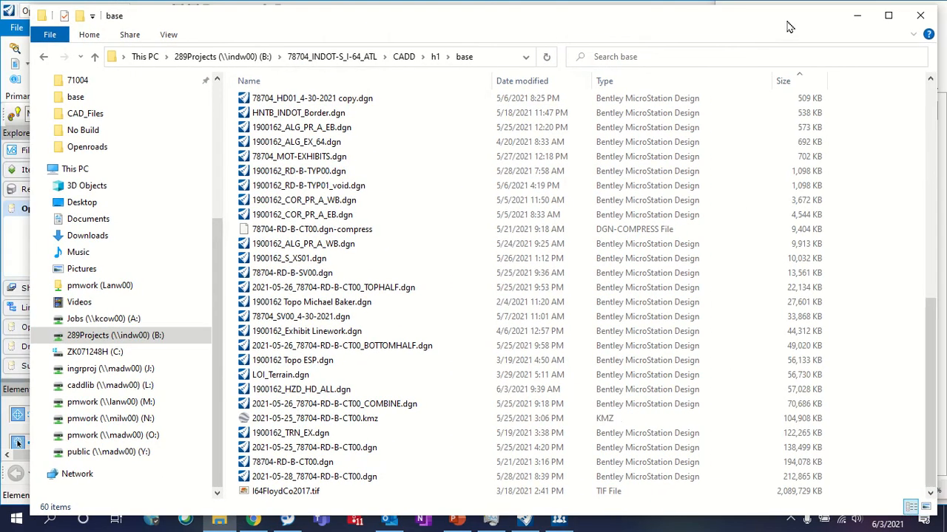
pyautogui.click(887, 16)
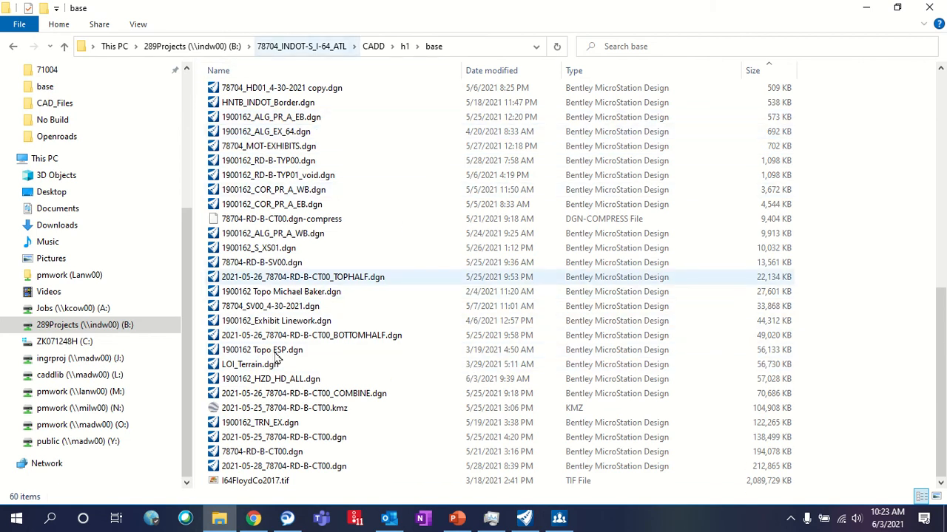
pyautogui.scroll(10, 363, 287)
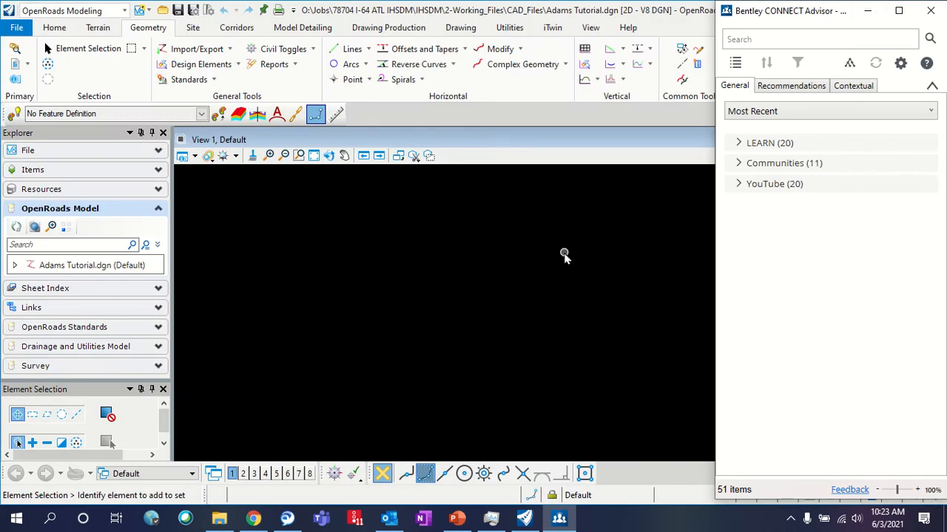
# Minimize the Bentley CONNECT Advisor window and fit View 1 of the new drawing, returning to Element Selection
pyautogui.click(868, 10)
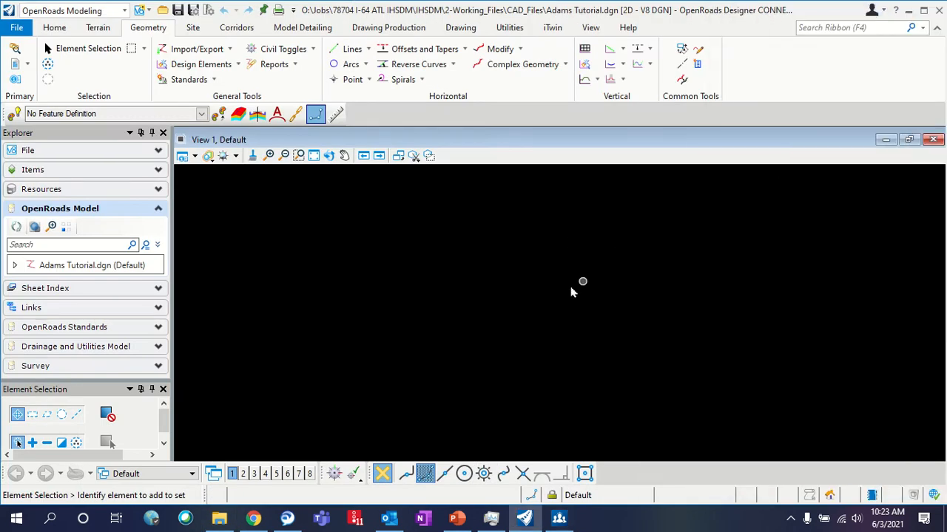
pyautogui.click(313, 156)
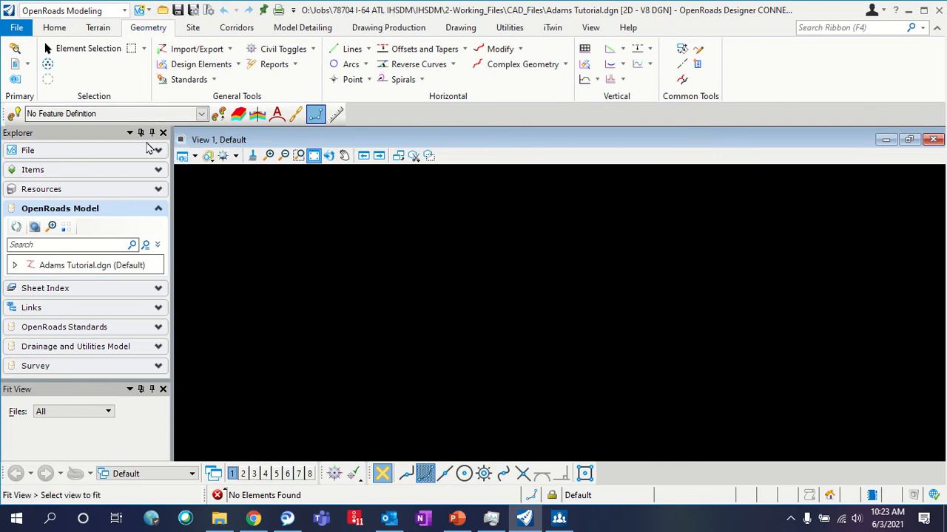
pyautogui.click(94, 51)
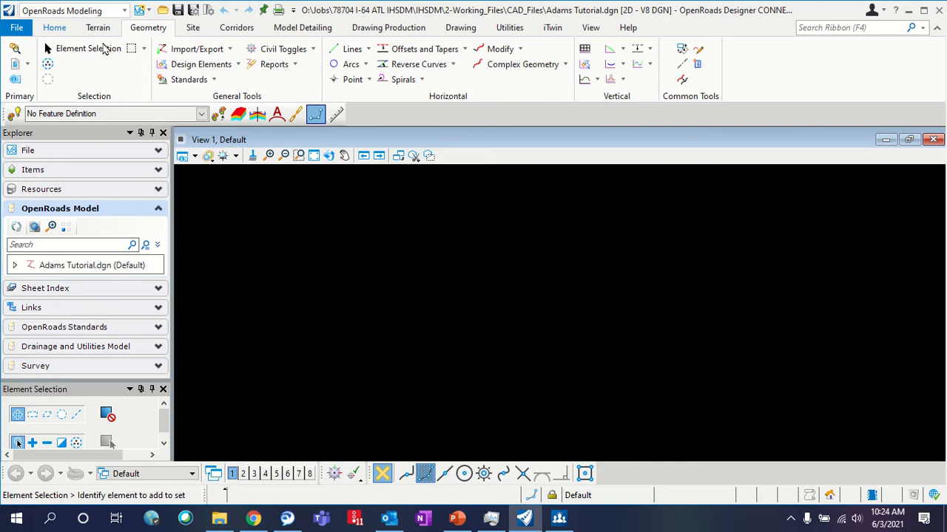
# Switch to File Explorer, examine the rest of the DGN files in the base folder, and return to the drawing
pyautogui.click(55, 28)
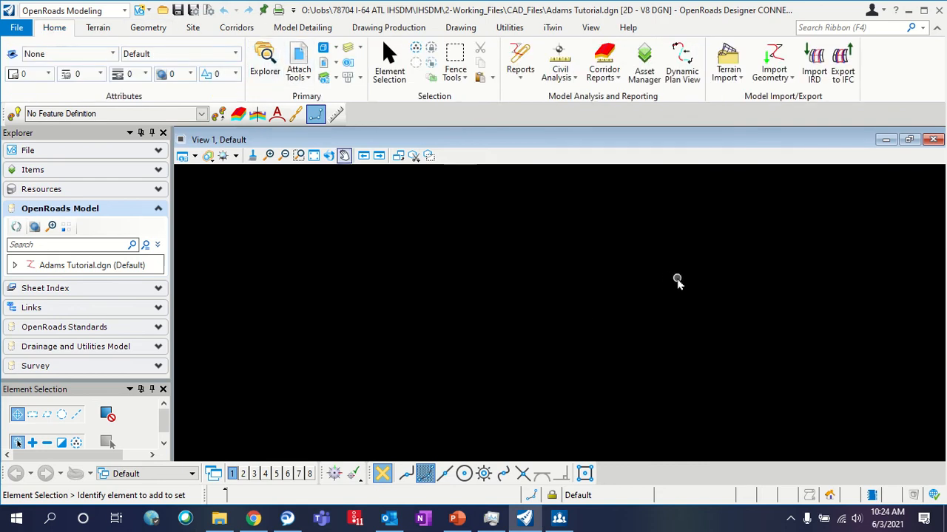
pyautogui.click(231, 520)
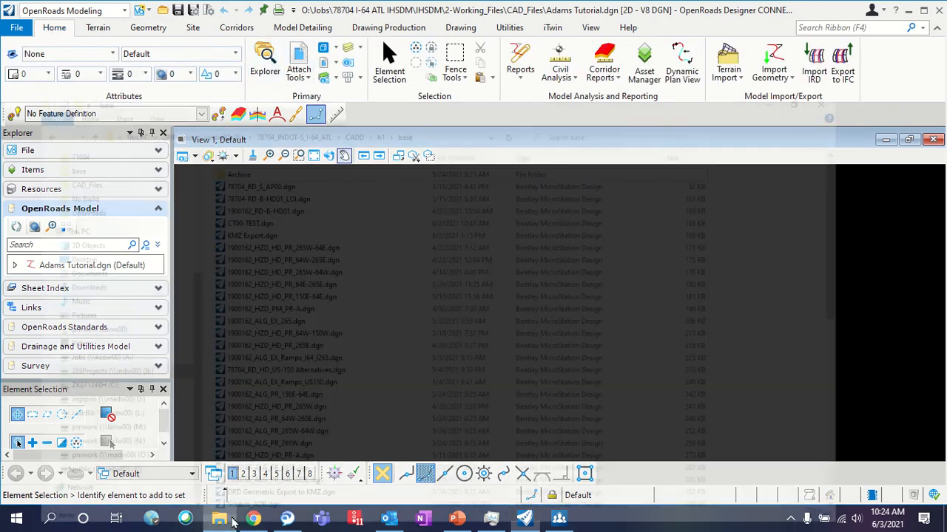
pyautogui.scroll(-10, 422, 253)
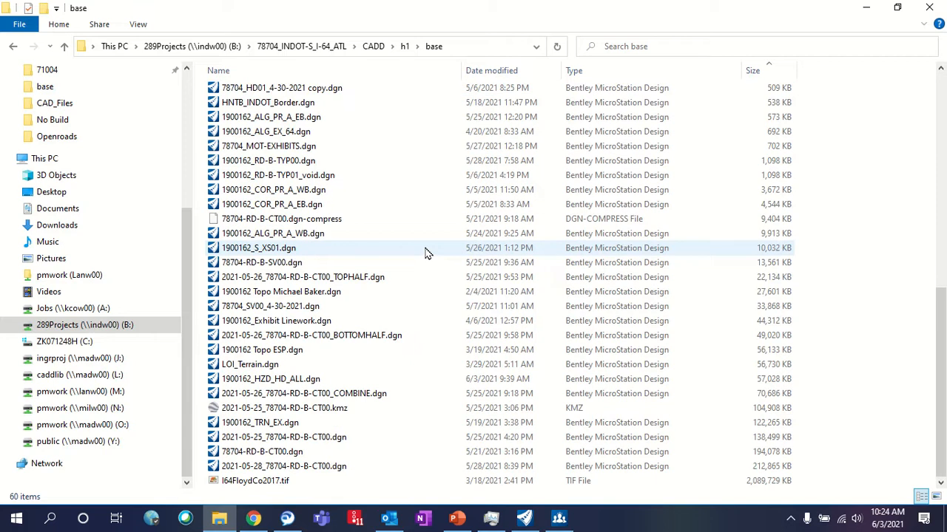
pyautogui.click(866, 8)
# Choose I64 ATL Proposed Linework.dgn and I64 ATL topo Linework.dgn from the CAD_Files folder as references, using the Interactive attachment method
pyautogui.click(298, 68)
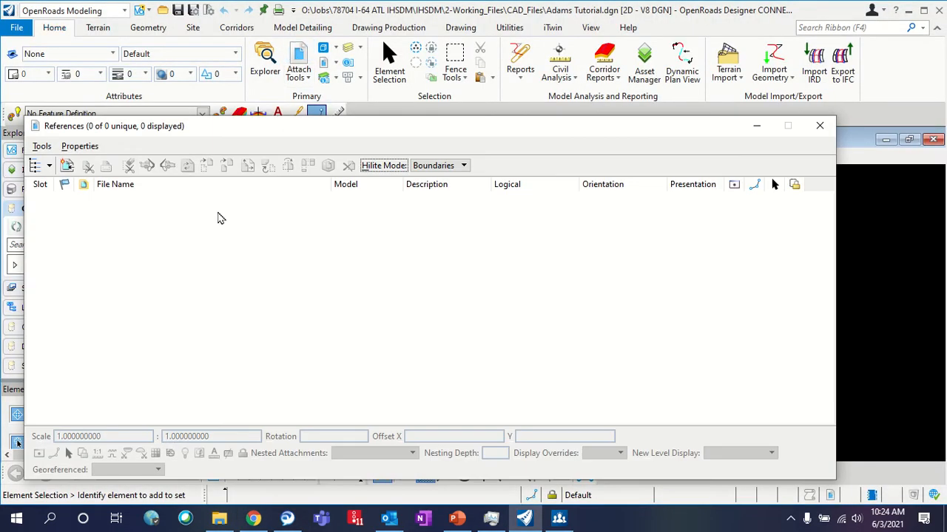
pyautogui.rightClick(220, 219)
pyautogui.click(282, 174)
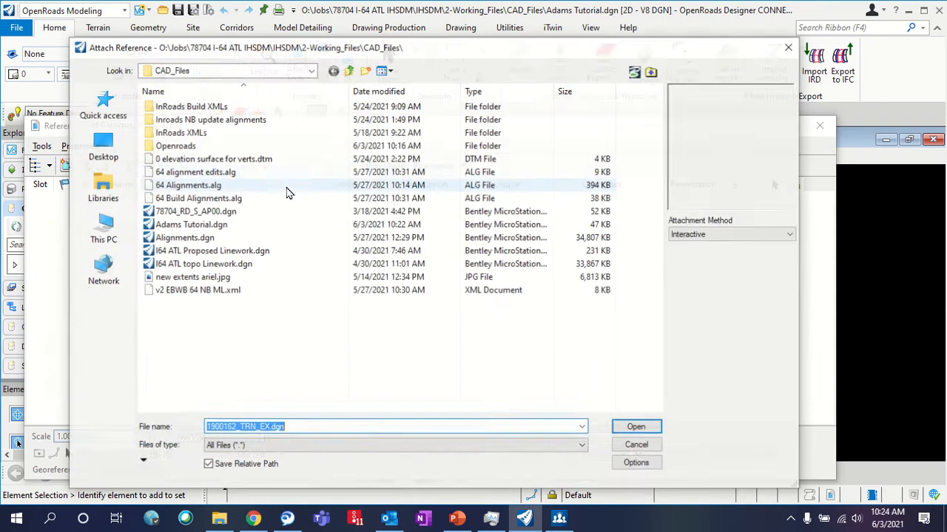
pyautogui.click(247, 255)
pyautogui.click(245, 266)
pyautogui.click(252, 253)
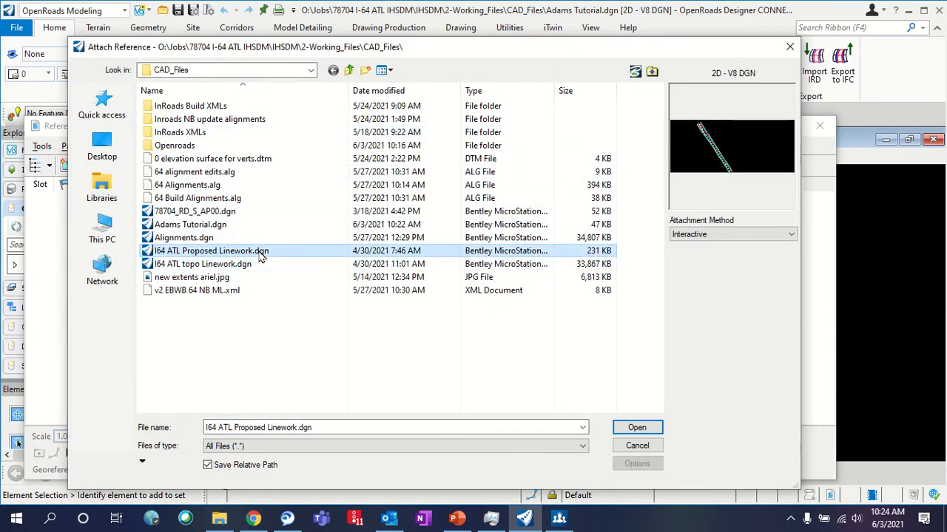
pyautogui.click(254, 264)
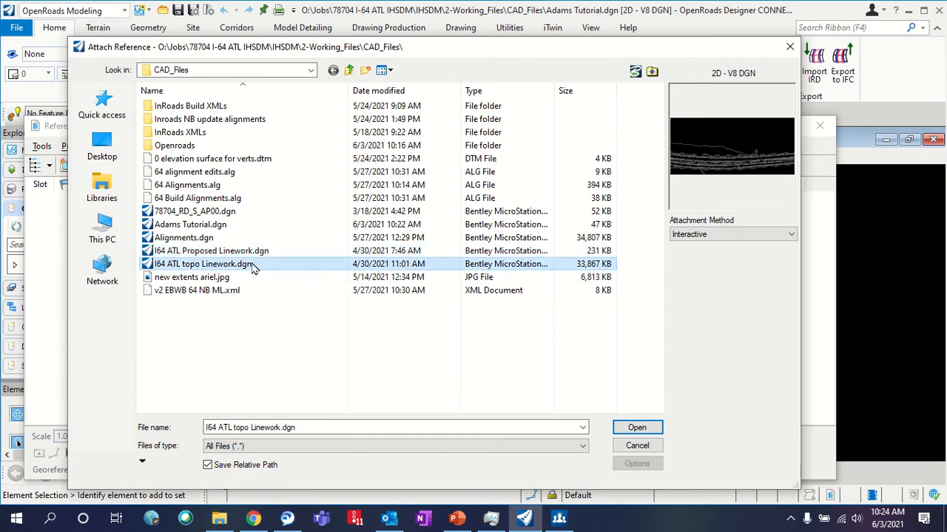
pyautogui.keyDown('ctrl'); pyautogui.click(250, 254); pyautogui.keyUp('ctrl')
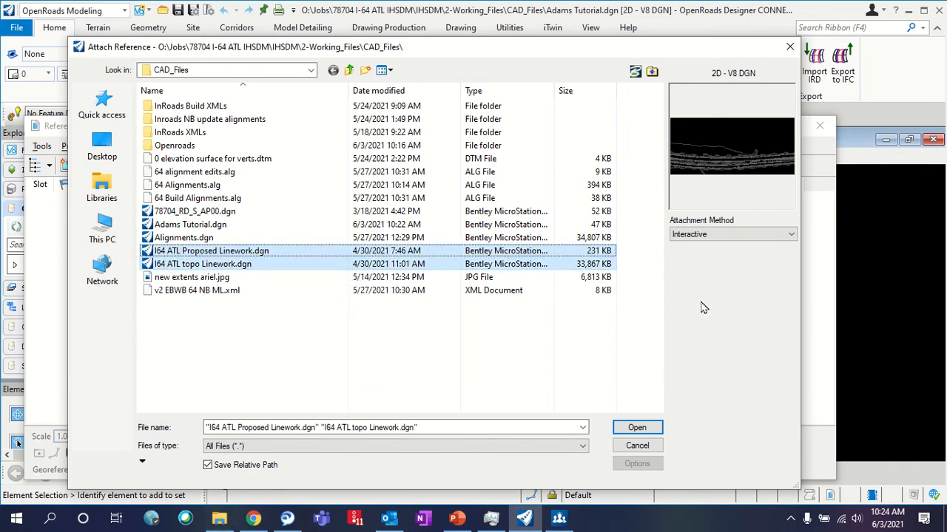
pyautogui.click(637, 429)
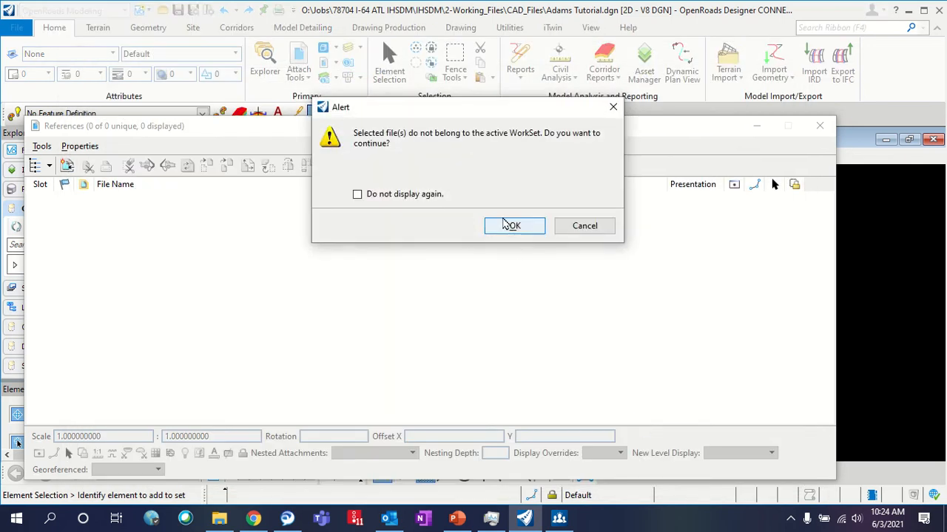
# Accept the WorkSet alert and attach both linework references with Coincident - World orientation, then minimize the References window
pyautogui.click(517, 227)
pyautogui.click(516, 227)
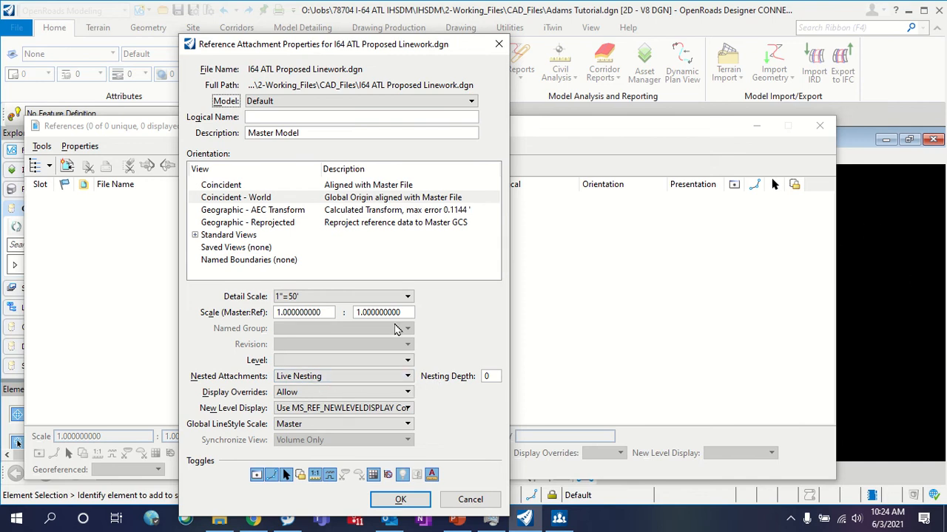
pyautogui.click(400, 499)
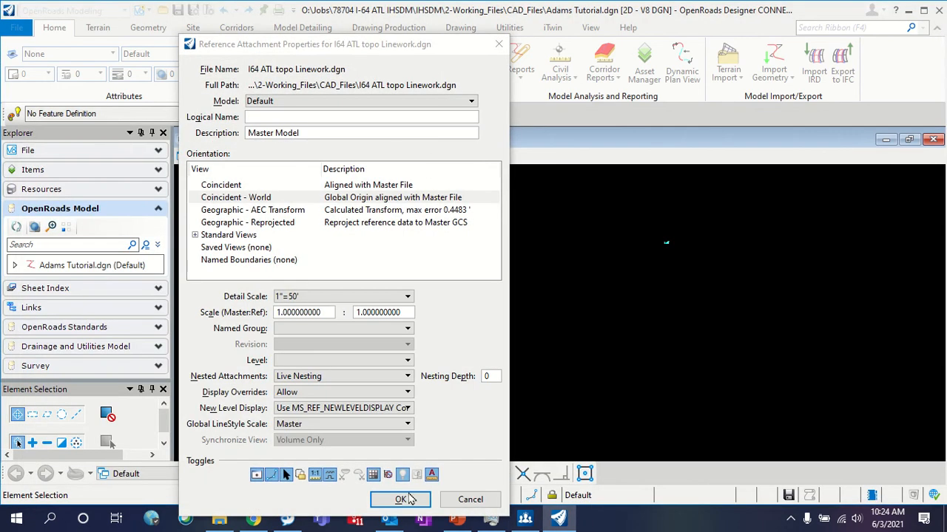
pyautogui.click(408, 499)
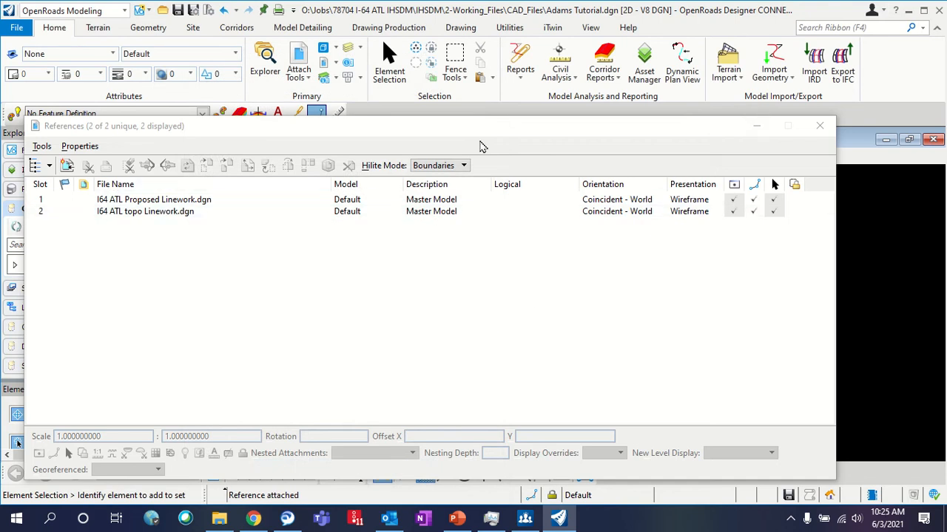
pyautogui.click(756, 125)
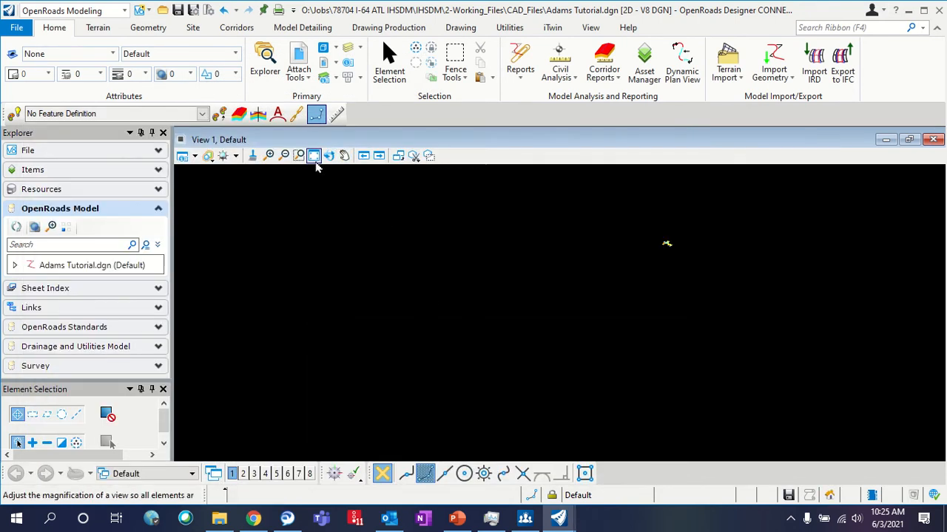
# Fit View 1 to the attached references and examine the linework at the interchanges along the corridor
pyautogui.click(314, 156)
pyautogui.click(314, 168)
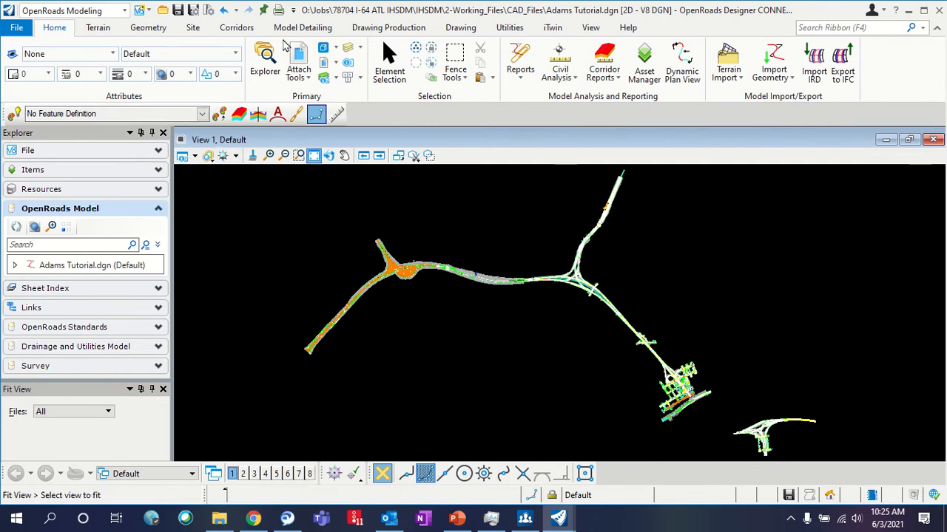
pyautogui.click(398, 74)
pyautogui.scroll(6, 397, 251)
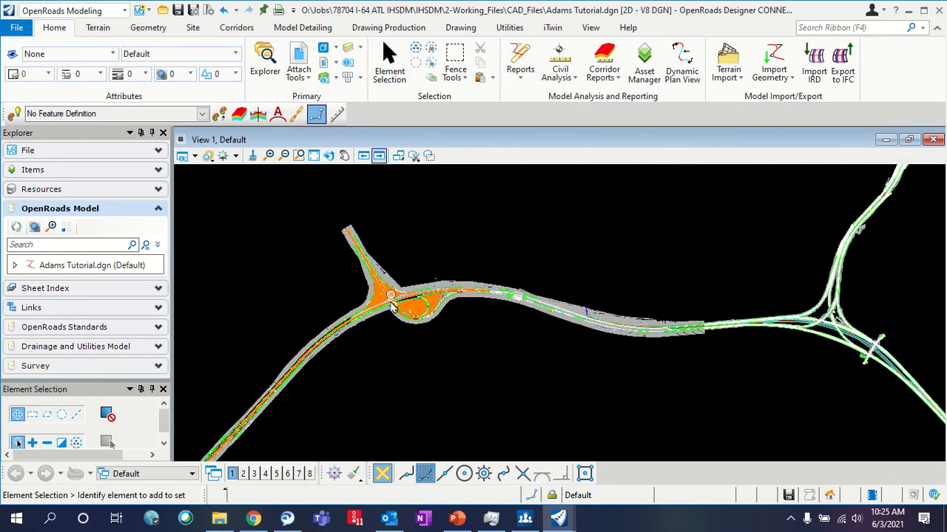
pyautogui.scroll(2, 392, 309)
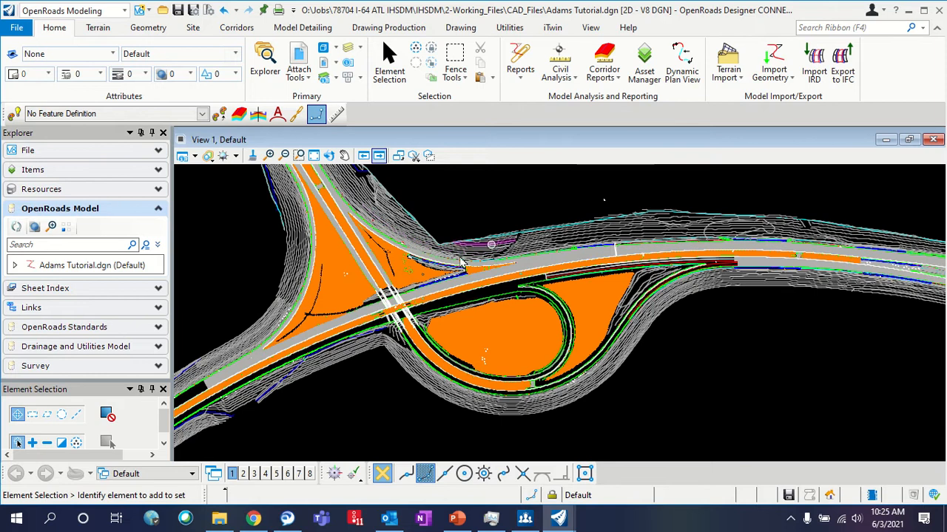
pyautogui.scroll(-5, 273, 283)
pyautogui.scroll(6, 787, 309)
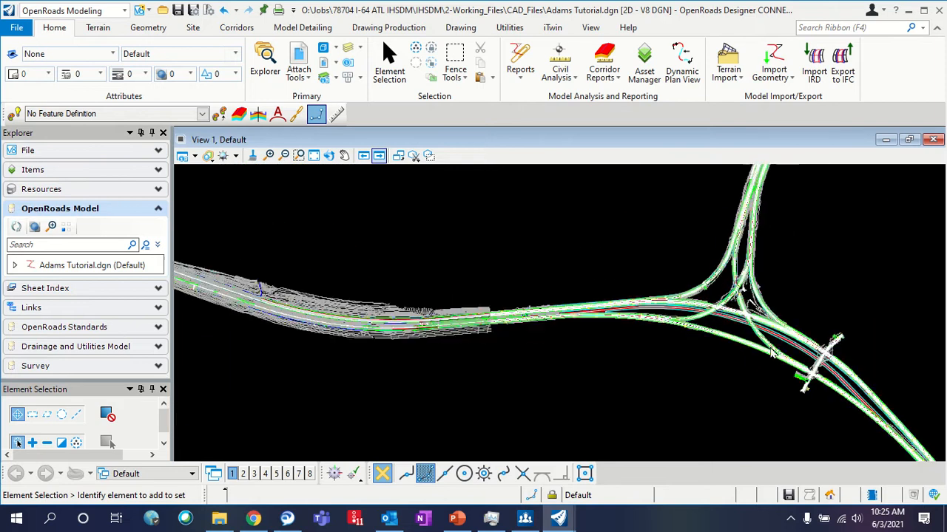
pyautogui.scroll(1, 787, 309)
pyautogui.scroll(-6, 712, 333)
pyautogui.moveTo(708, 333); pyautogui.dragTo(364, 169, button='middle')
# Turn off display of the I64 ATL topo Linework reference and examine the proposed linework on its own
pyautogui.click(297, 73)
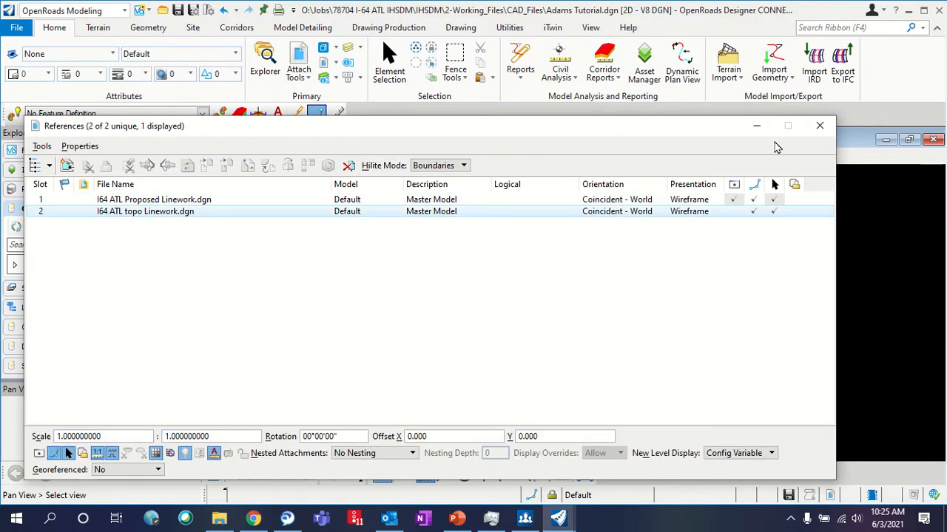
pyautogui.click(819, 126)
pyautogui.scroll(-2, 710, 337)
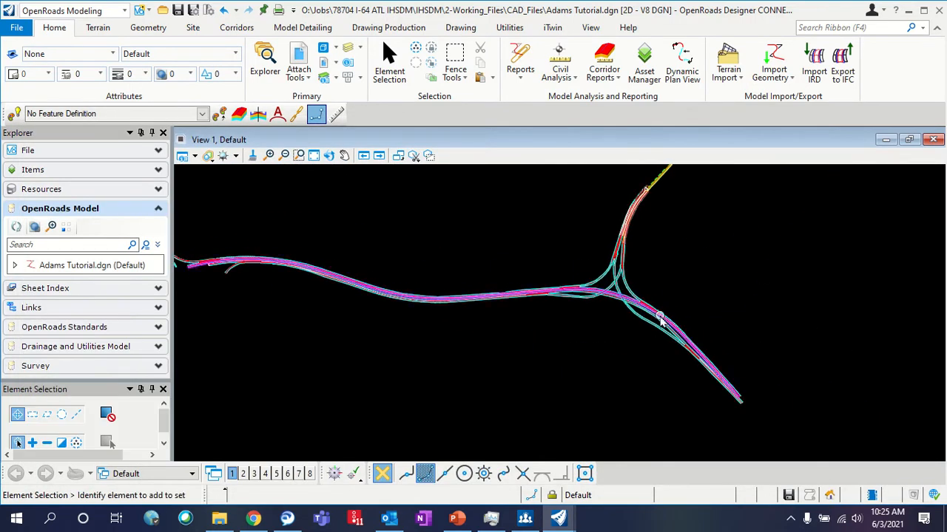
pyautogui.scroll(-2, 544, 308)
pyautogui.scroll(3, 389, 279)
pyautogui.scroll(-3, 571, 279)
pyautogui.scroll(2, 655, 249)
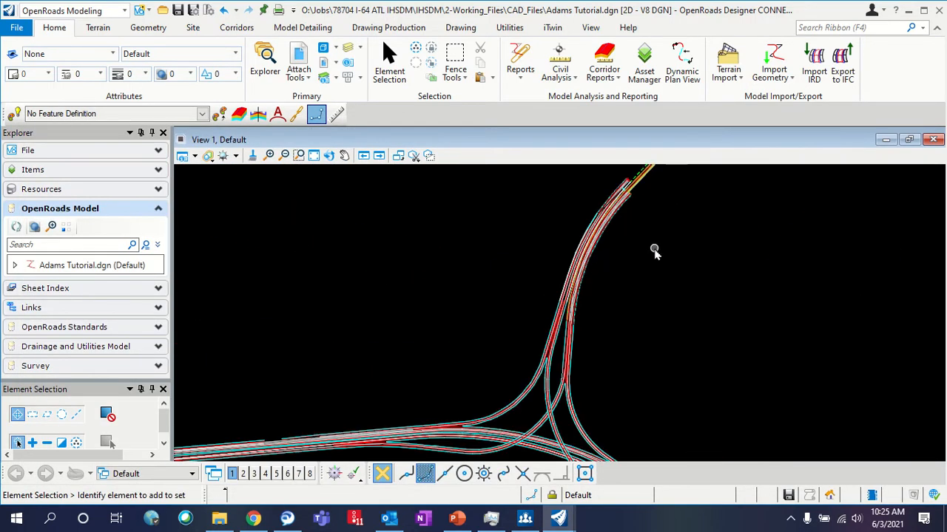
pyautogui.scroll(-1, 656, 251)
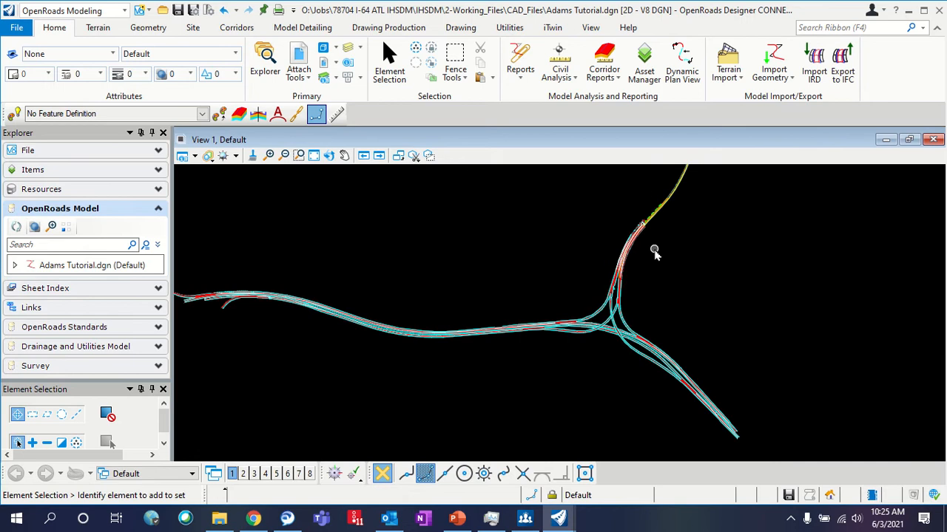
# Turn off display of the I64 ATL Proposed Linework reference and turn on display of I64 ATL topo Linework
pyautogui.click(298, 67)
pyautogui.click(734, 201)
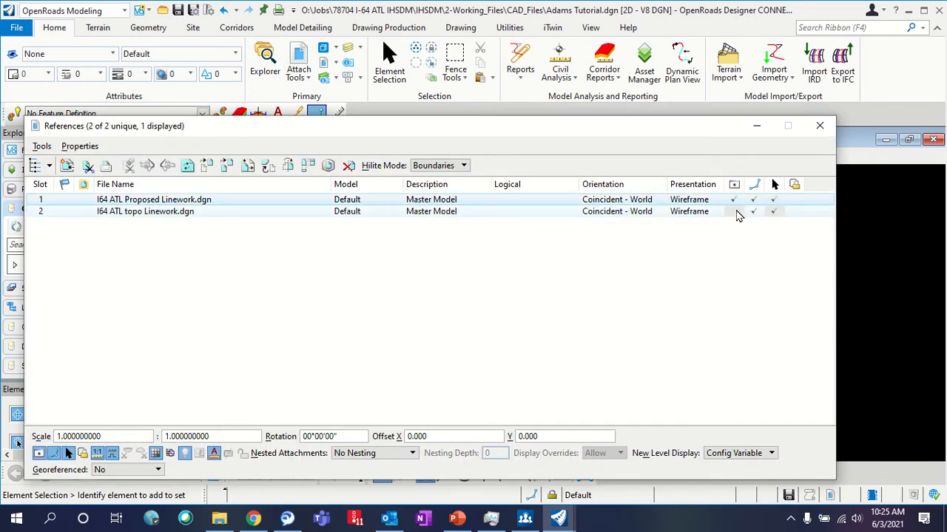
pyautogui.click(733, 211)
pyautogui.click(756, 125)
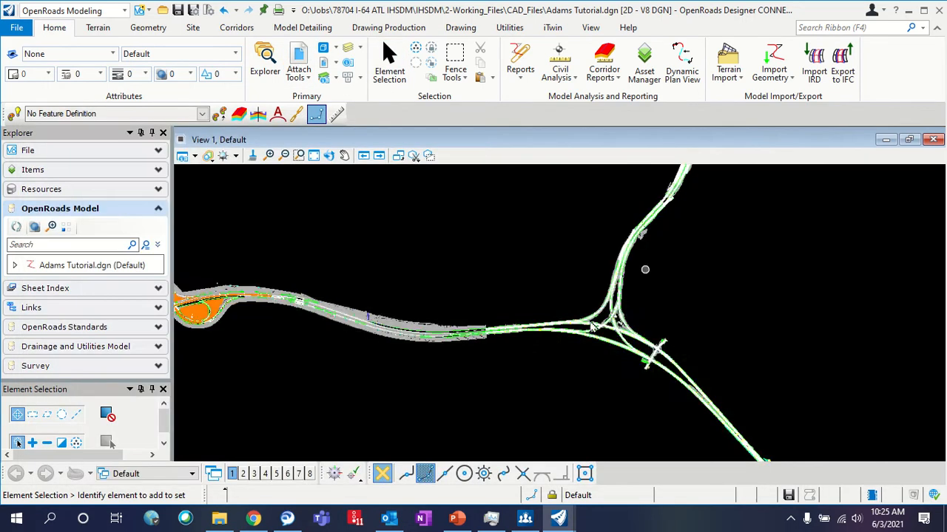
# Examine the extent of the topo linework, from the whole corridor to the street grid at its southeast end
pyautogui.scroll(-3, 688, 338)
pyautogui.scroll(-2, 533, 286)
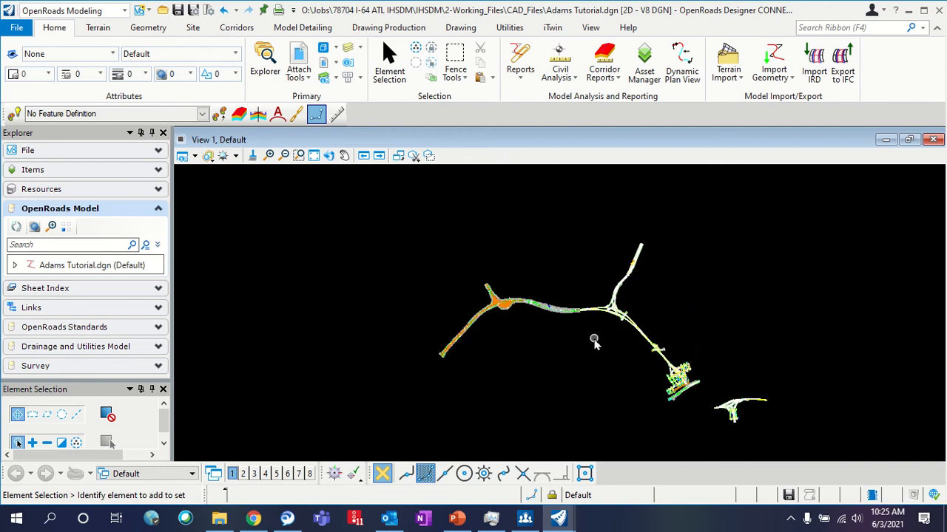
pyautogui.scroll(1, 691, 399)
pyautogui.scroll(2, 691, 400)
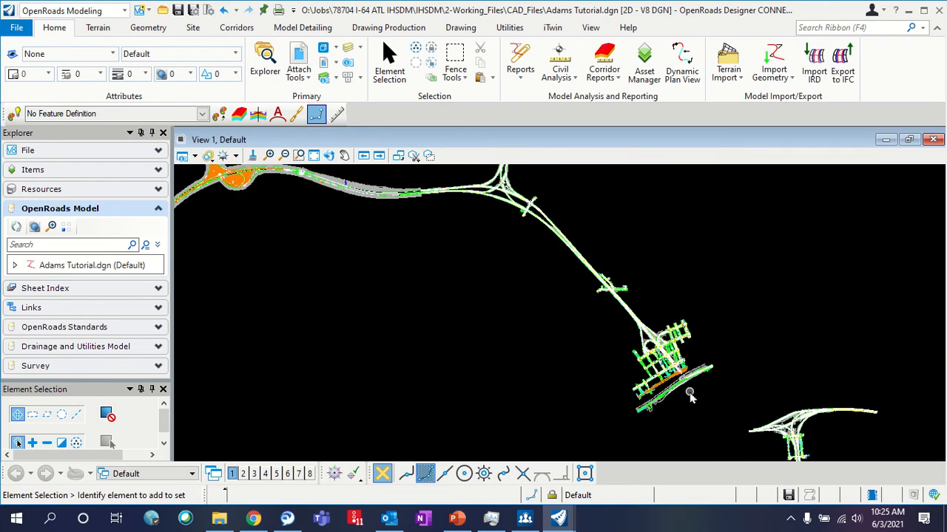
pyautogui.scroll(2, 690, 397)
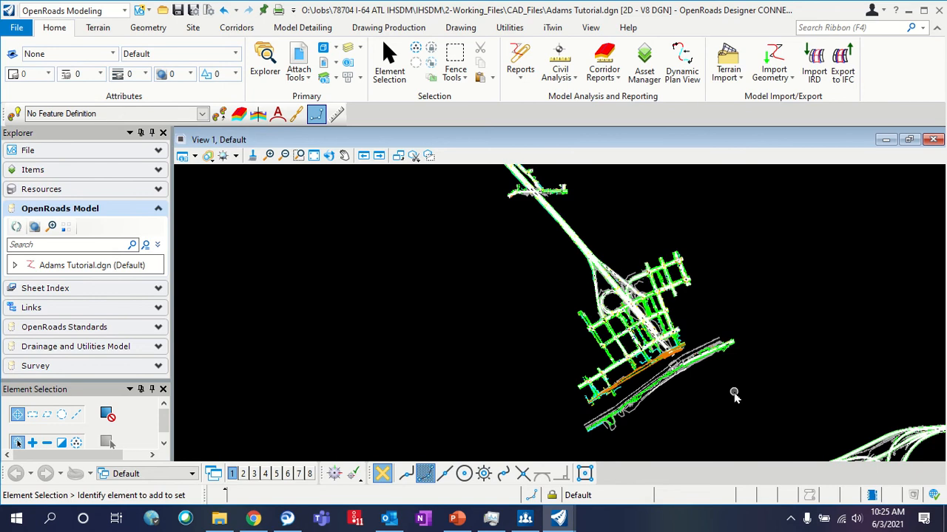
pyautogui.scroll(3, 609, 350)
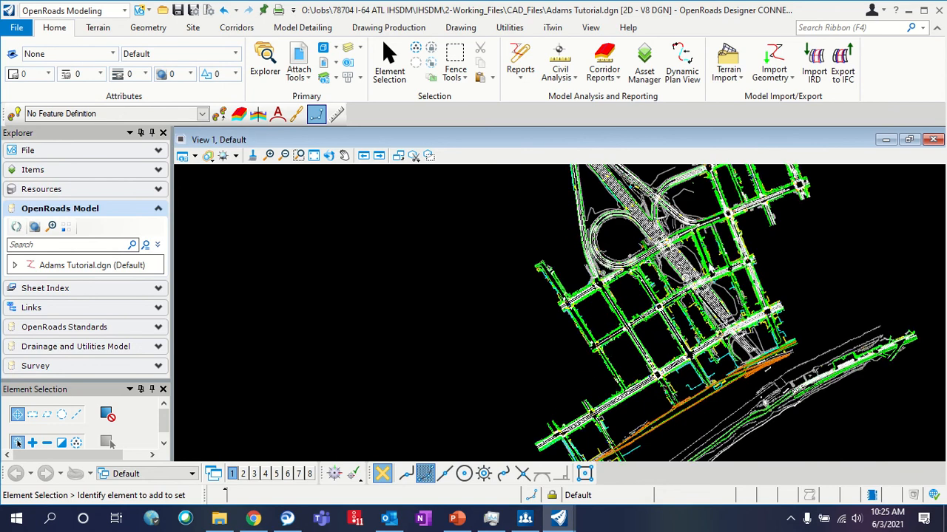
pyautogui.scroll(-5, 814, 383)
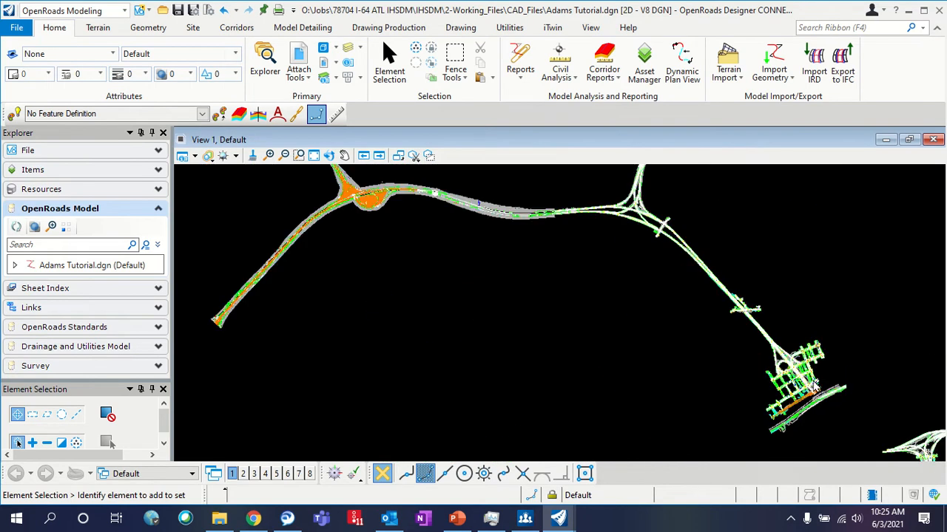
# Begin attaching another reference and browse to the 289Projects (B:) network drive
pyautogui.click(298, 63)
pyautogui.rightClick(274, 242)
pyautogui.click(341, 173)
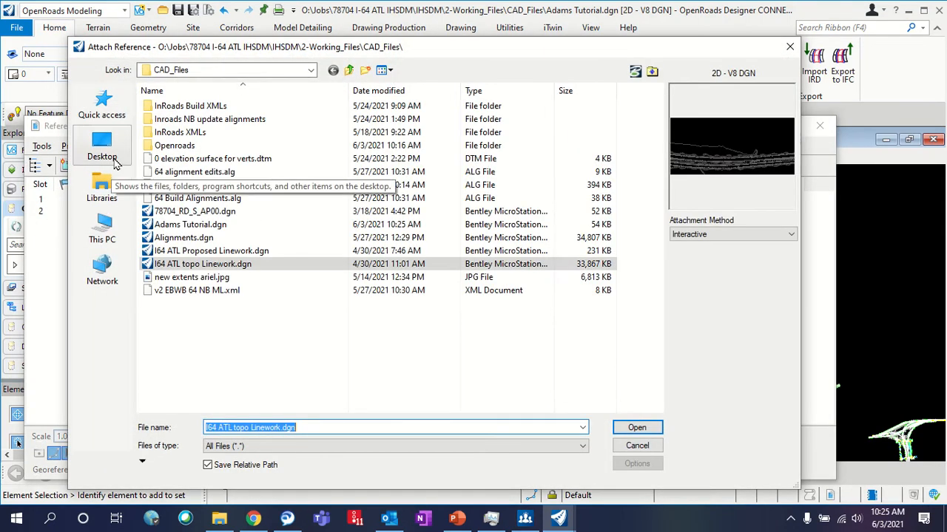
pyautogui.click(102, 144)
pyautogui.click(100, 235)
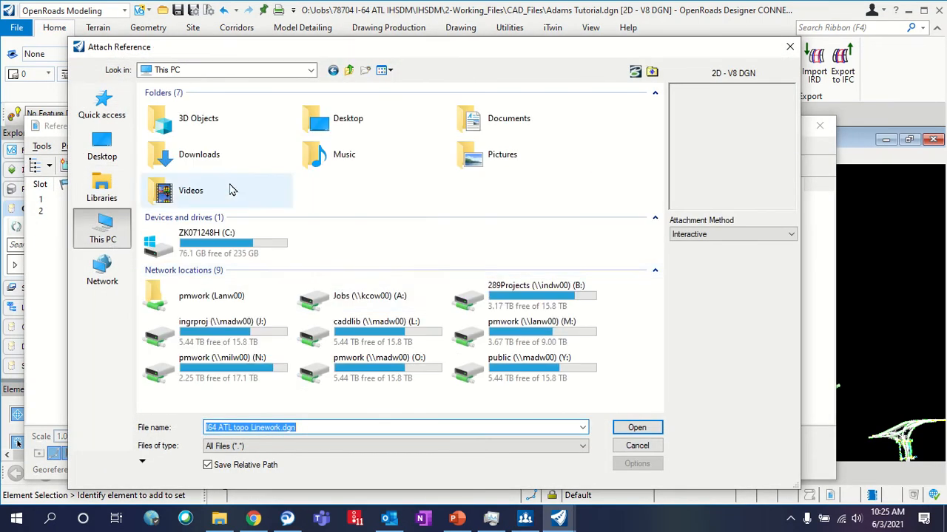
pyautogui.doubleClick(510, 295)
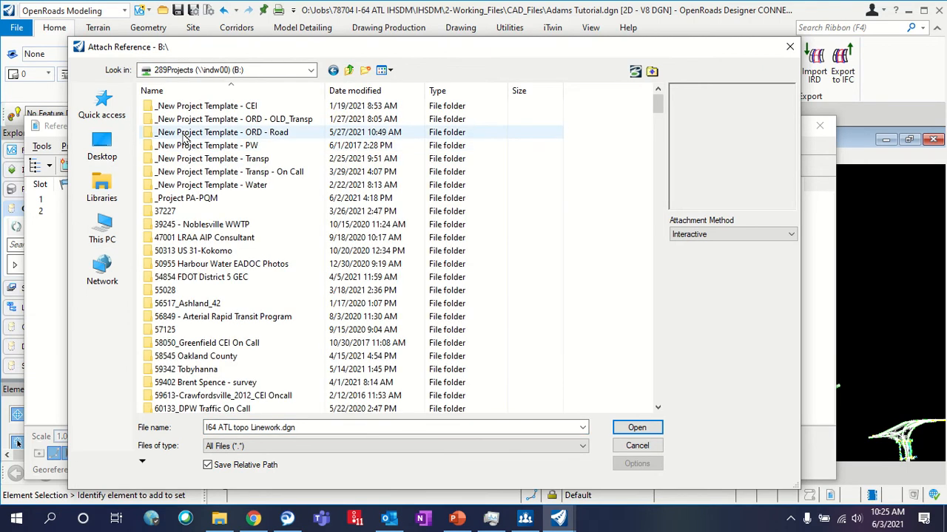
# Open the folder 78704_INDOT-S_I-64_ATL\CADD\h1\base for choosing the next reference file
pyautogui.scroll(-20, 211, 281)
pyautogui.scroll(10, 214, 283)
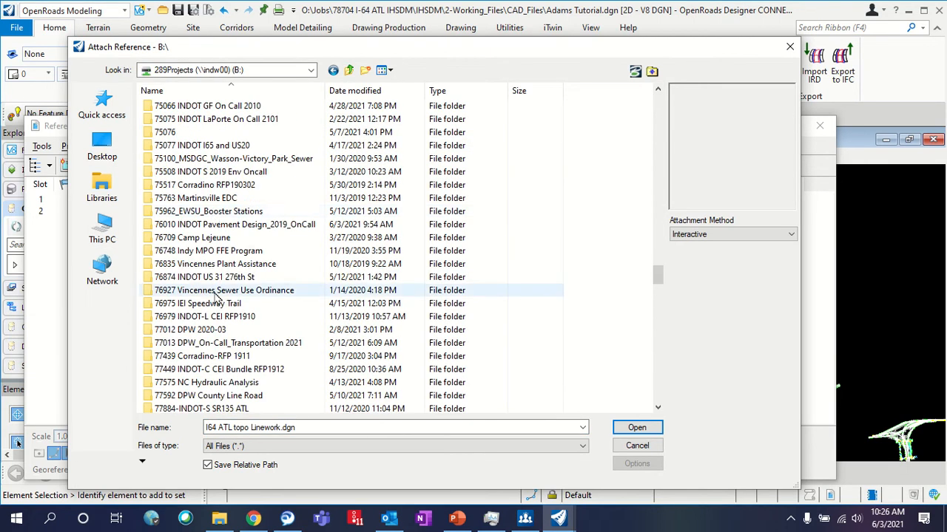
pyautogui.scroll(-5, 209, 336)
pyautogui.scroll(-5, 205, 346)
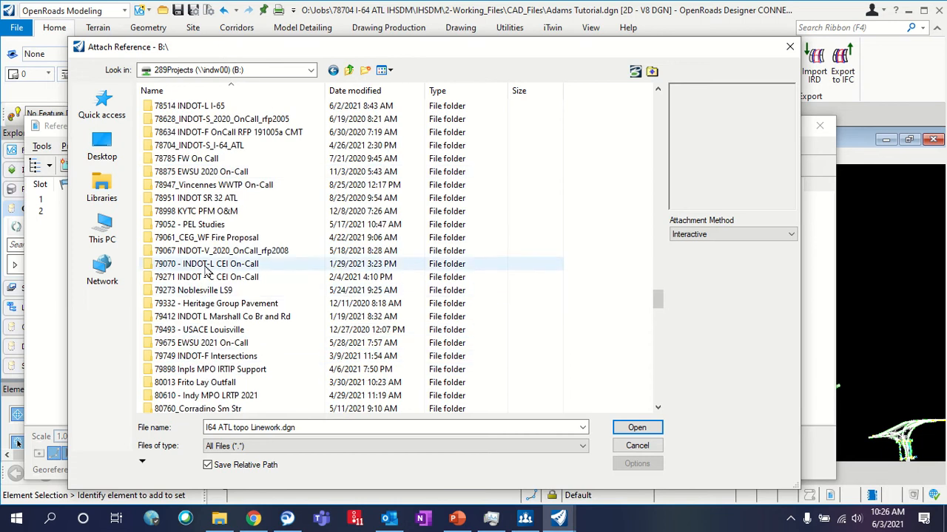
pyautogui.doubleClick(214, 145)
pyautogui.doubleClick(213, 108)
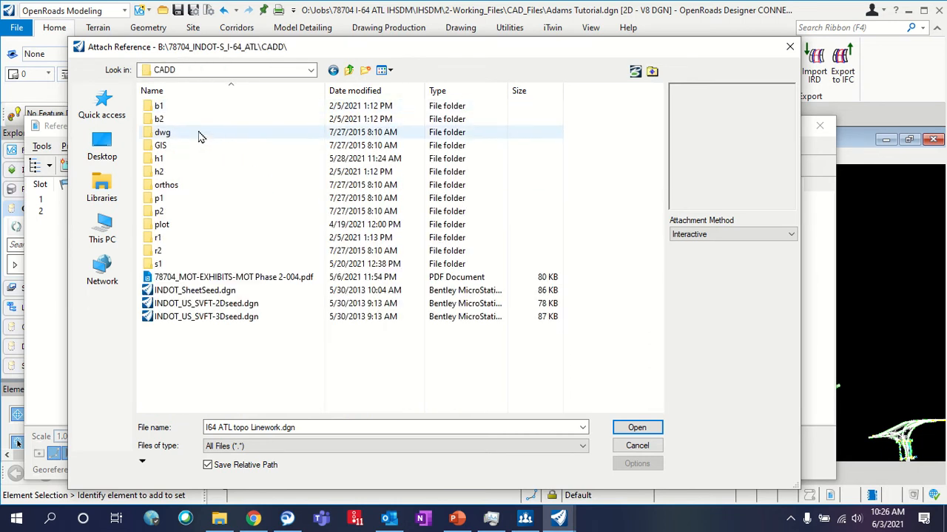
pyautogui.doubleClick(188, 156)
pyautogui.doubleClick(197, 109)
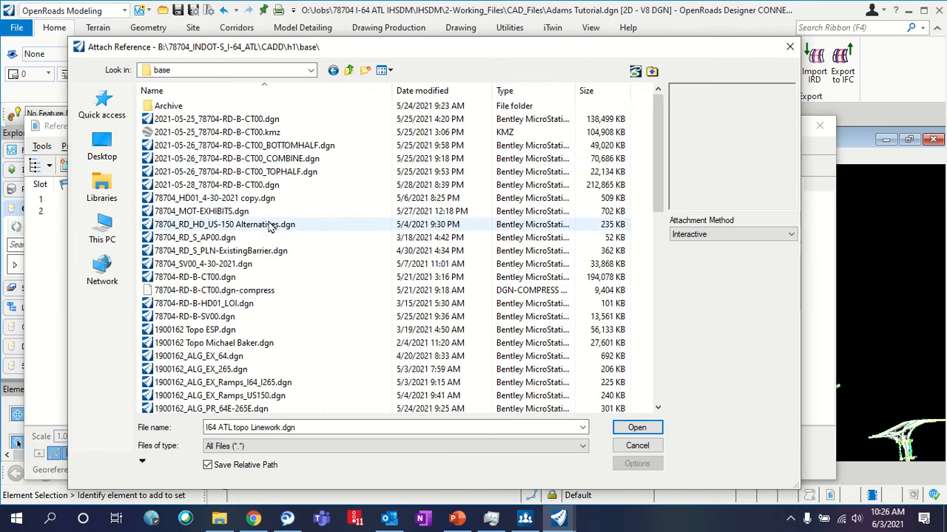
# Choose 1900162_TRN_EX.dgn from the base folder as the reference and accept attaching a file outside the active WorkSet
pyautogui.scroll(-12, 258, 236)
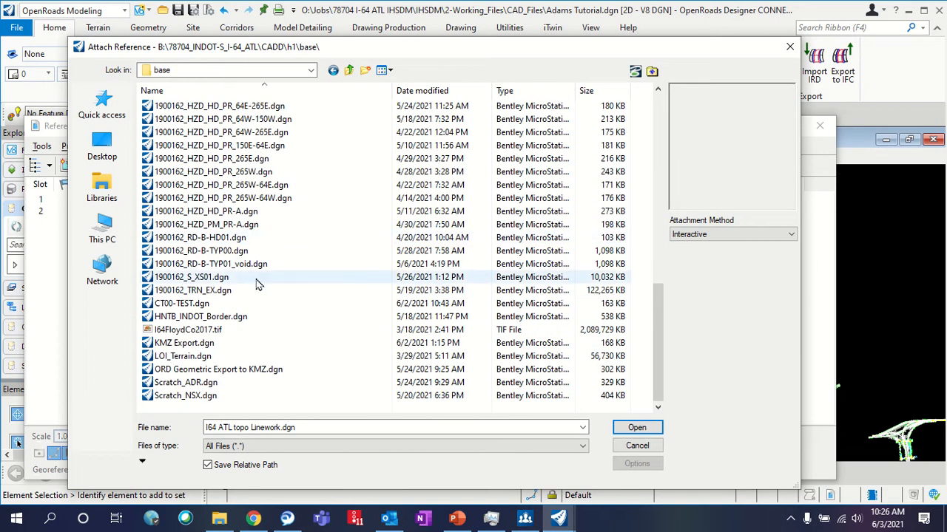
pyautogui.click(212, 291)
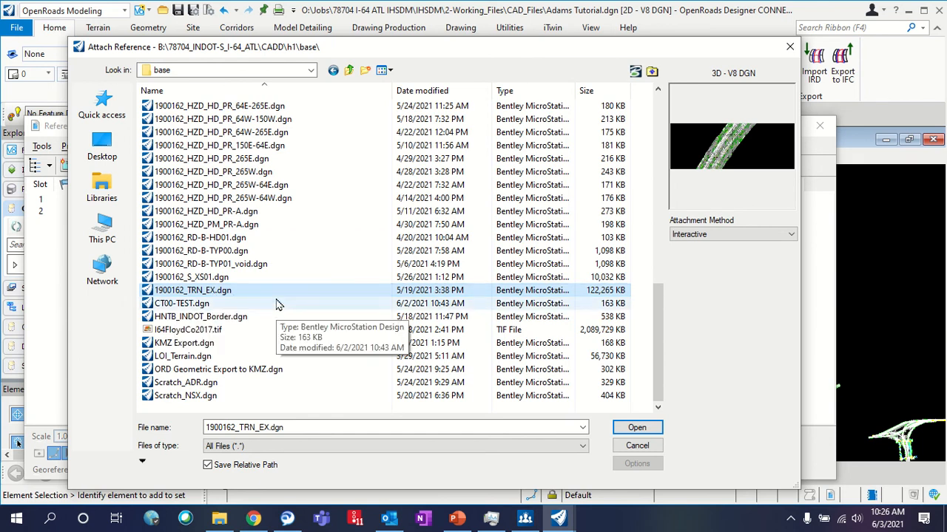
pyautogui.scroll(8, 277, 303)
pyautogui.scroll(-8, 277, 303)
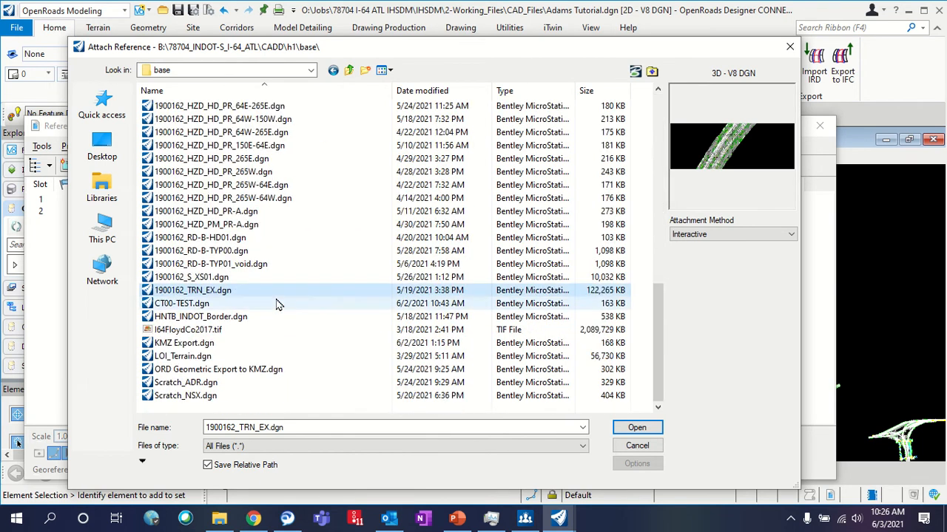
pyautogui.click(637, 429)
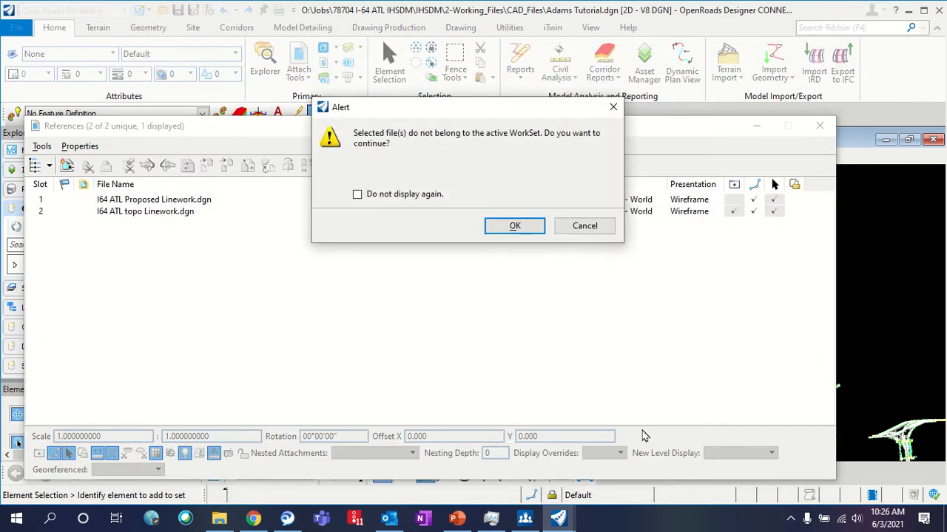
pyautogui.click(496, 231)
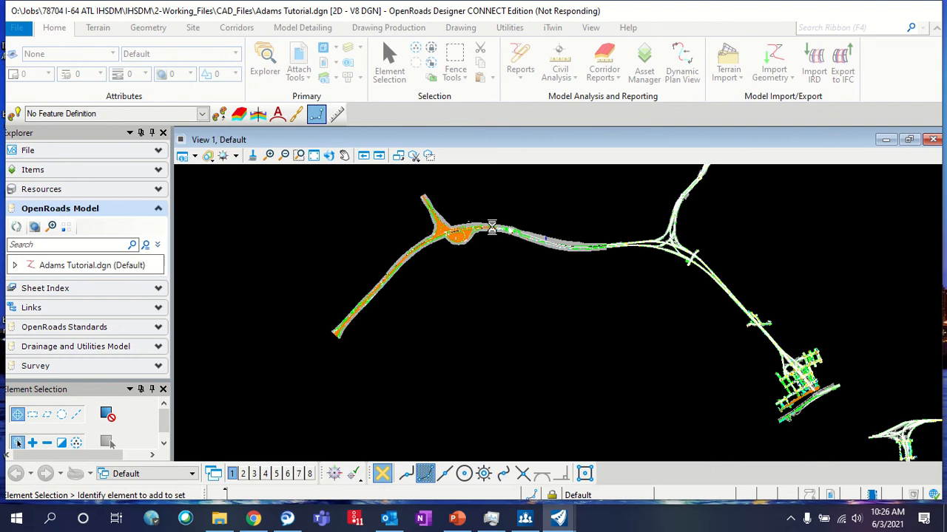
# Switch to File Explorer and review the first files in the 78704_INDOT-S_I-64_ATL\CADD\h1\base folder
pyautogui.click(219, 518)
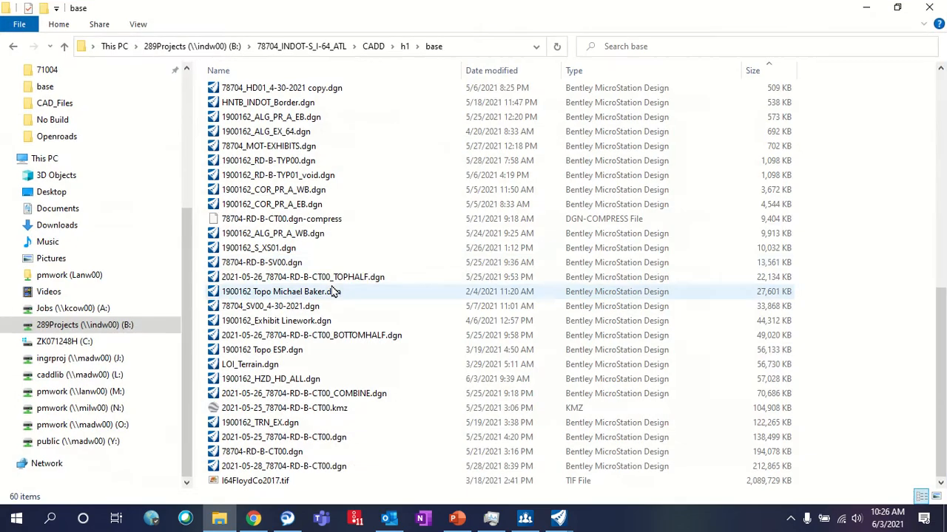
pyautogui.scroll(6, 345, 268)
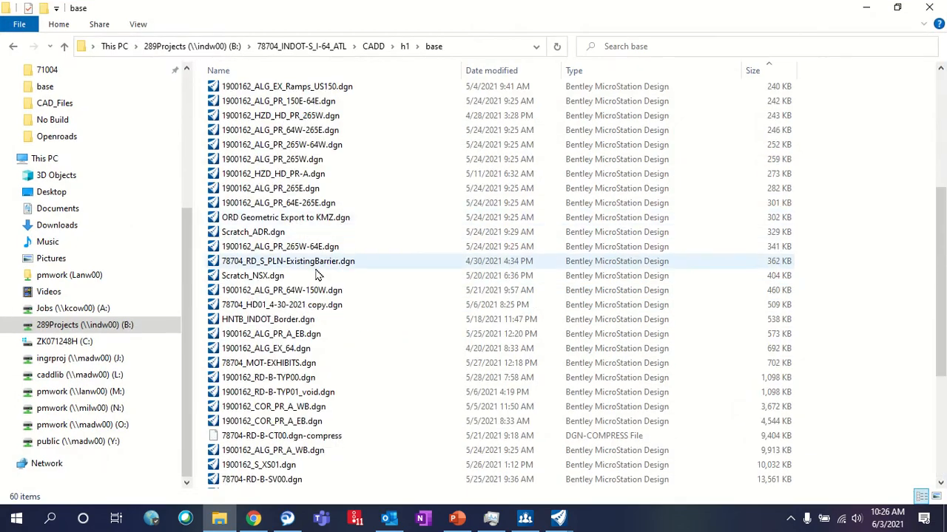
pyautogui.scroll(5, 321, 281)
pyautogui.scroll(1, 322, 281)
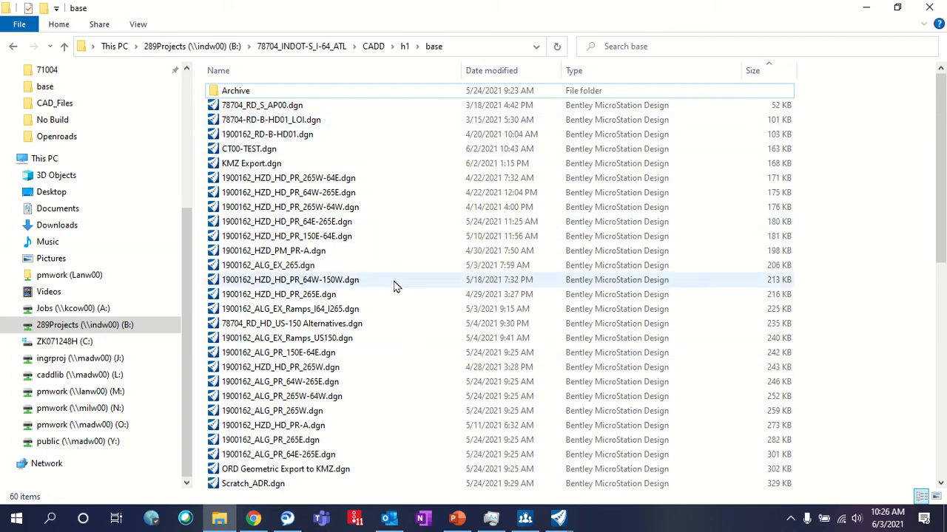
pyautogui.moveTo(549, 22); pyautogui.dragTo(536, 102)
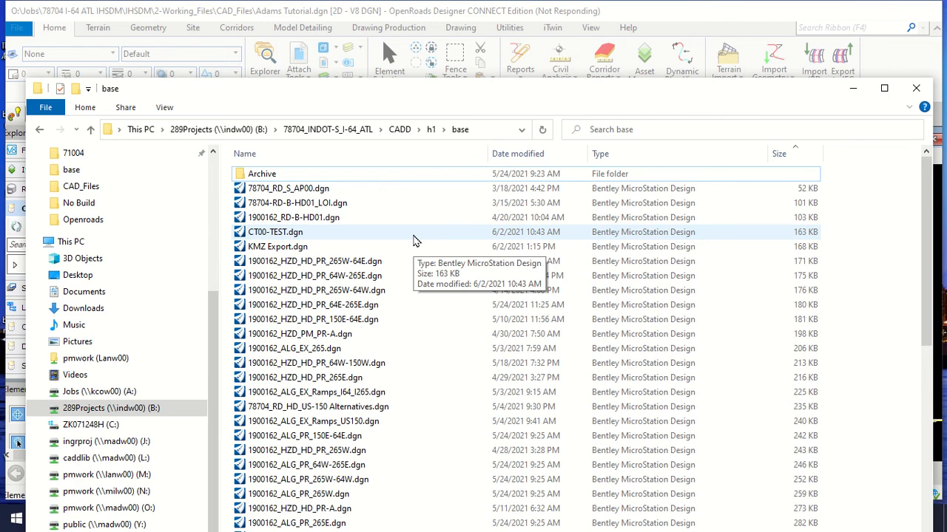
pyautogui.scroll(-5, 428, 275)
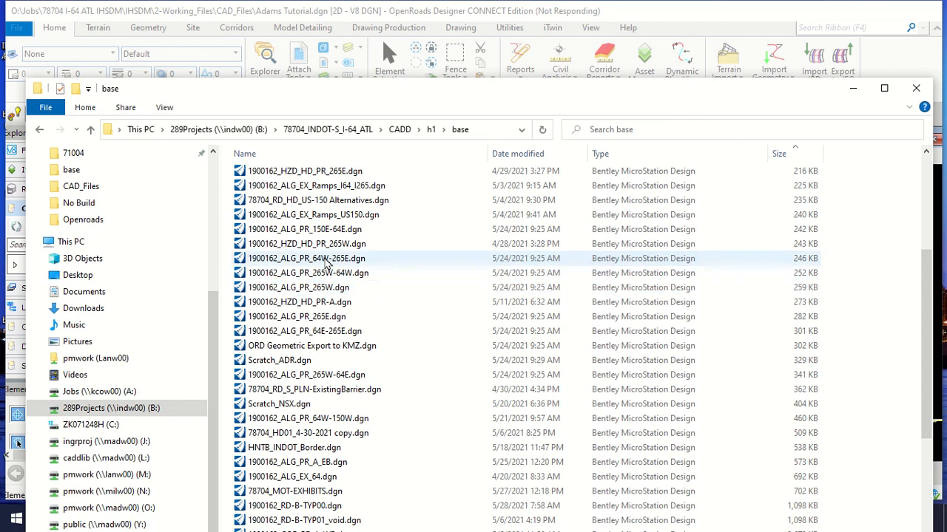
pyautogui.scroll(5, 325, 264)
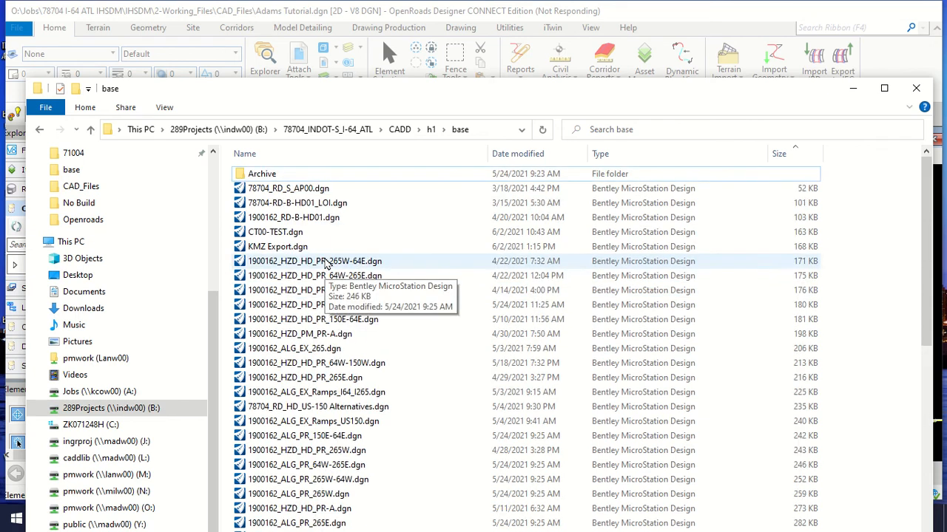
pyautogui.click(354, 189)
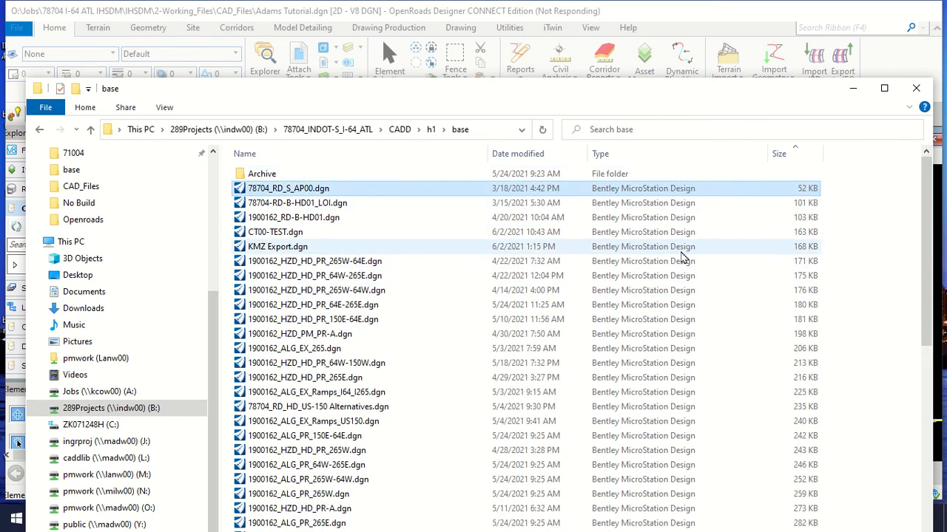
pyautogui.moveTo(745, 96); pyautogui.dragTo(741, 18)
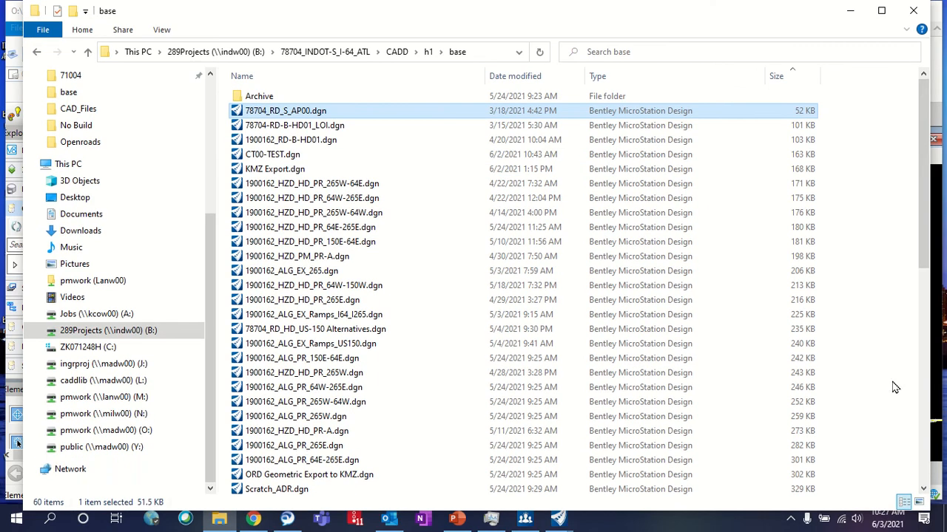
# Examine the file names further down the base folder, including the alignment (ALG), HZD and corridor (COR) DGN files
pyautogui.click(923, 491)
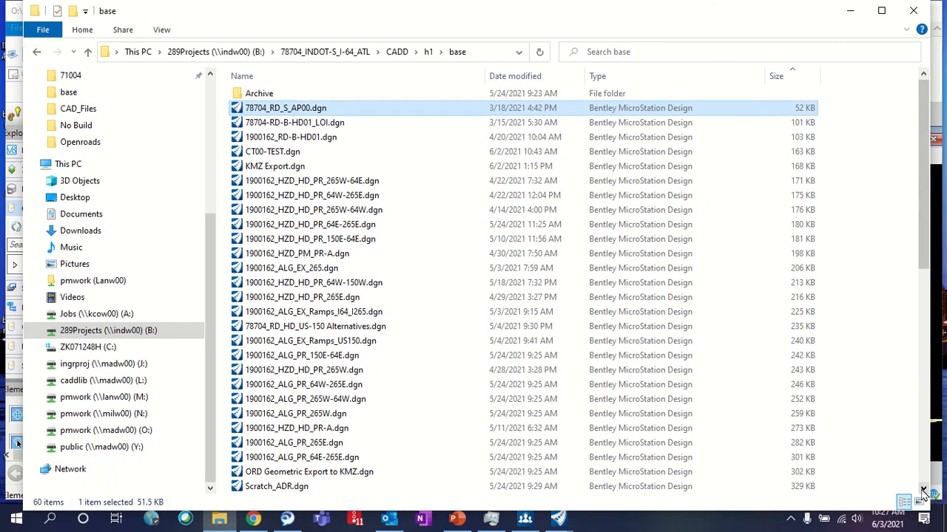
pyautogui.click(923, 491)
pyautogui.click(923, 490)
pyautogui.click(923, 490)
pyautogui.click(923, 491)
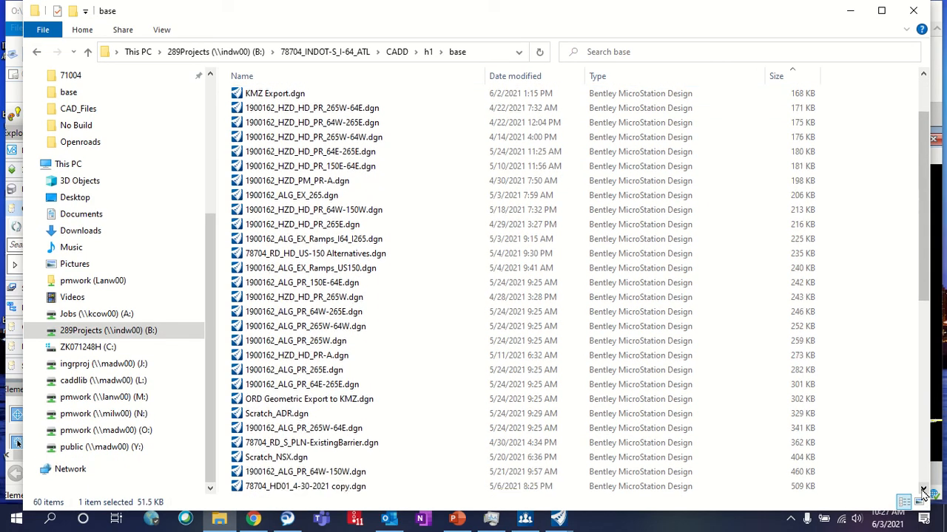
pyautogui.click(923, 491)
pyautogui.click(923, 490)
pyautogui.click(923, 490)
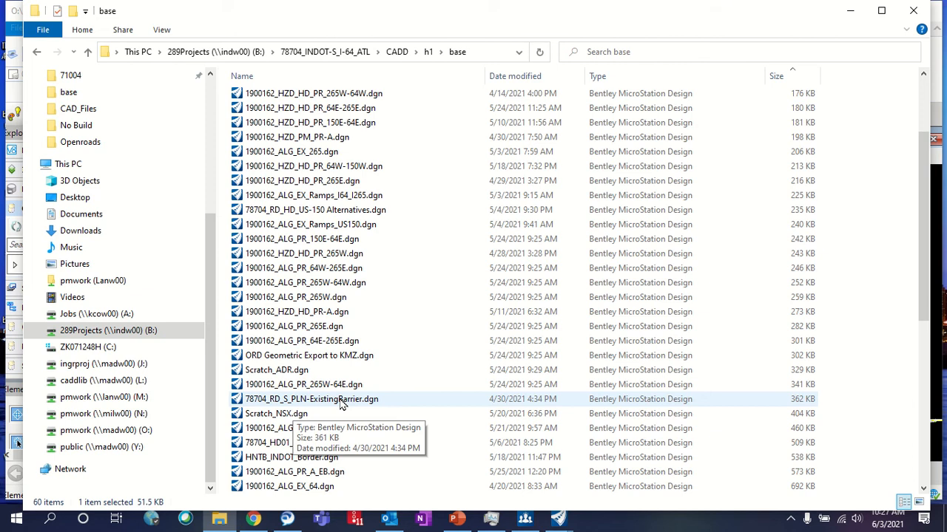
pyautogui.click(924, 490)
pyautogui.click(923, 490)
pyautogui.click(923, 490)
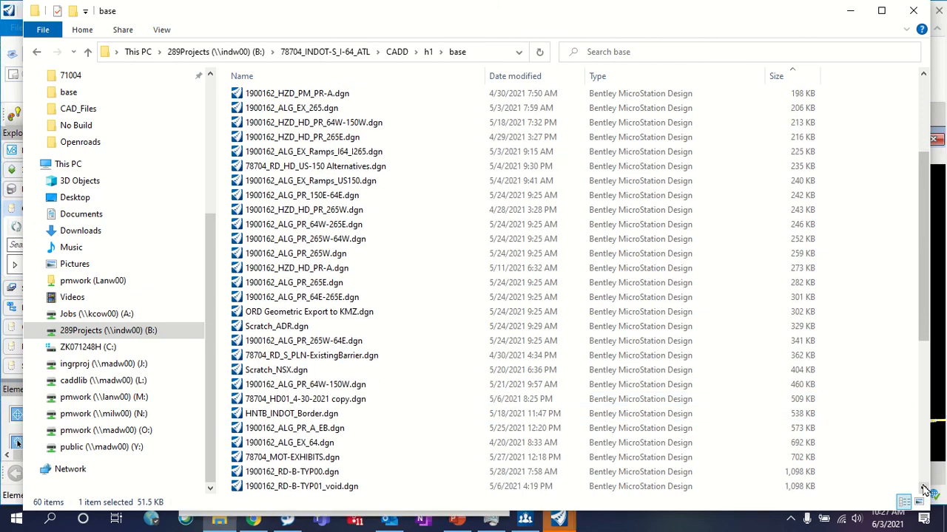
pyautogui.click(924, 490)
pyautogui.click(924, 490)
pyautogui.click(924, 491)
pyautogui.click(924, 490)
pyautogui.click(923, 491)
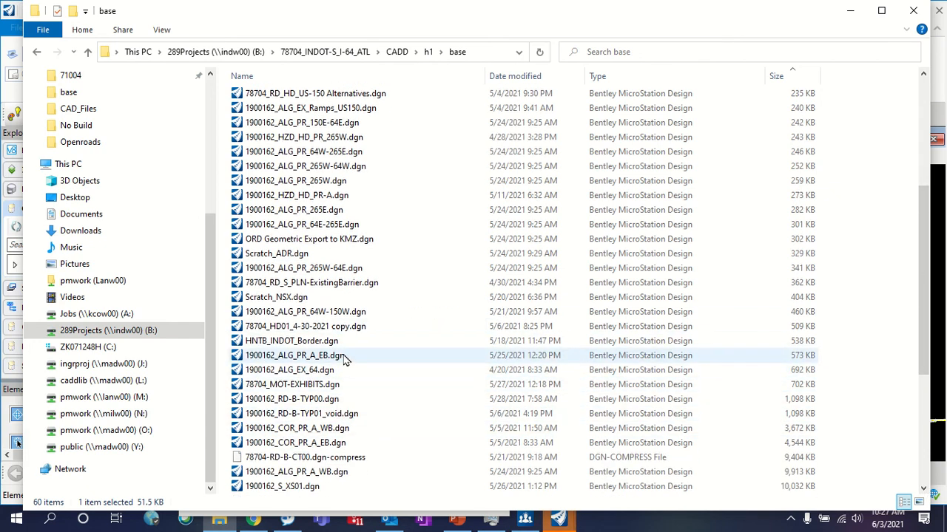
# Return to OpenRoads Designer and attach 1900162_TRN_EX.dgn using its Default model and the Coincident - World orientation
pyautogui.click(850, 10)
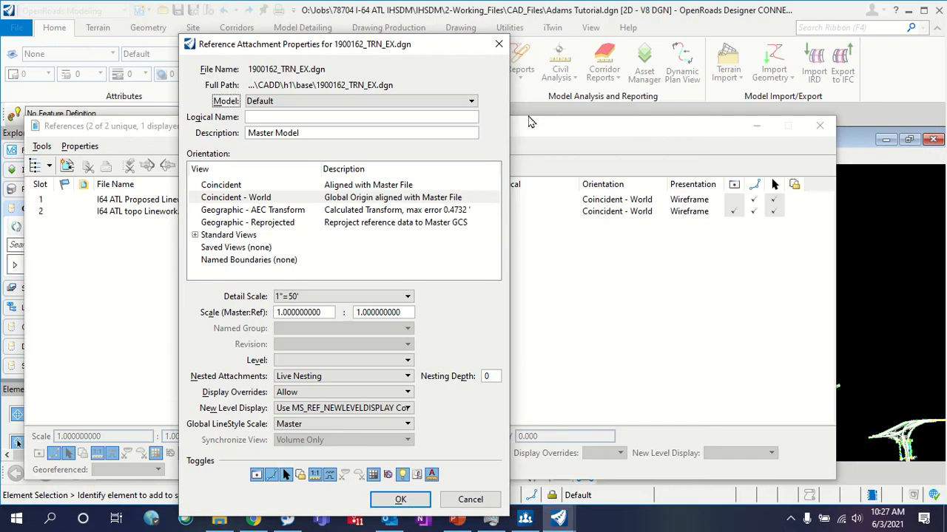
pyautogui.click(388, 501)
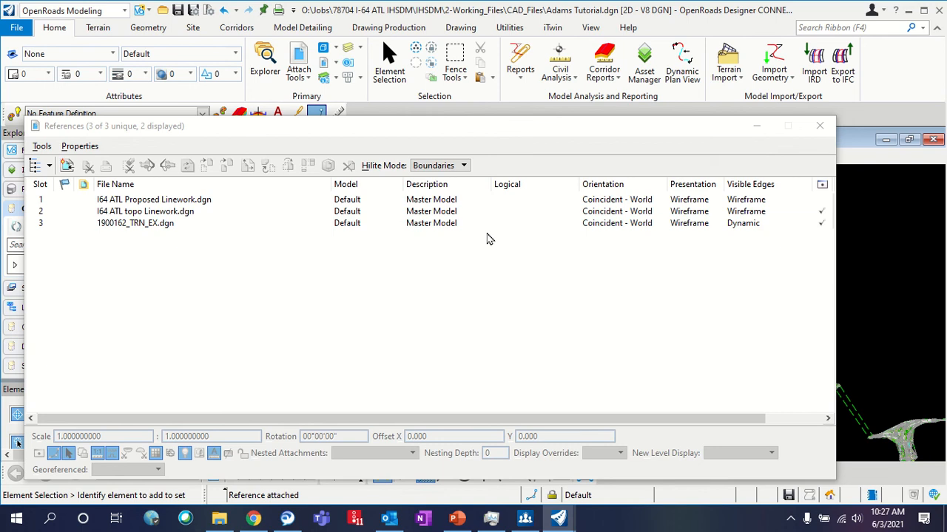
pyautogui.click(756, 127)
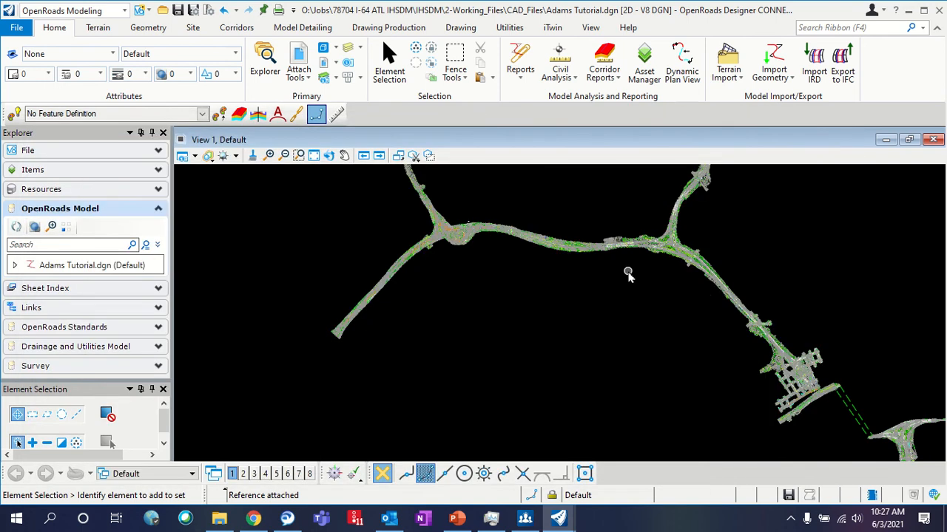
# Examine the triangulated existing-ground terrain along the corridor, including its perimeter boundary, in close-up and overall
pyautogui.scroll(1, 588, 243)
pyautogui.scroll(5, 850, 400)
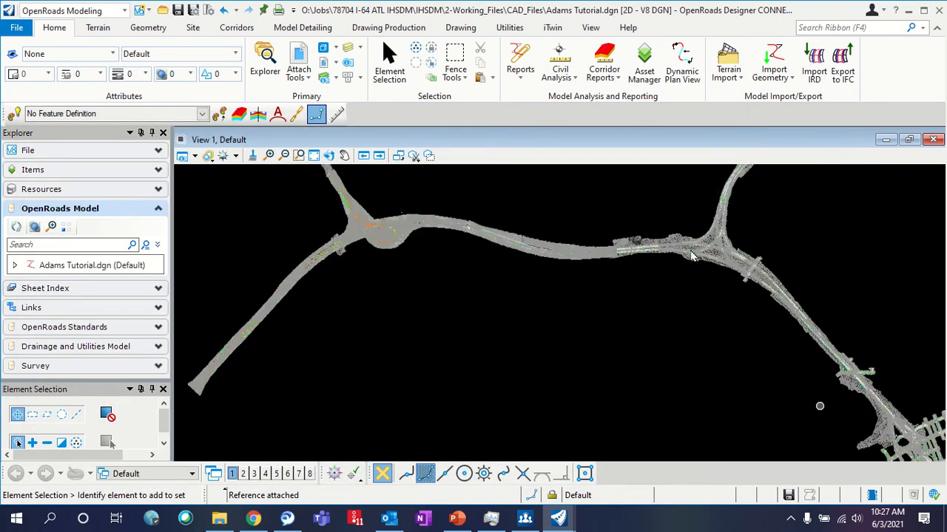
pyautogui.scroll(6, 743, 185)
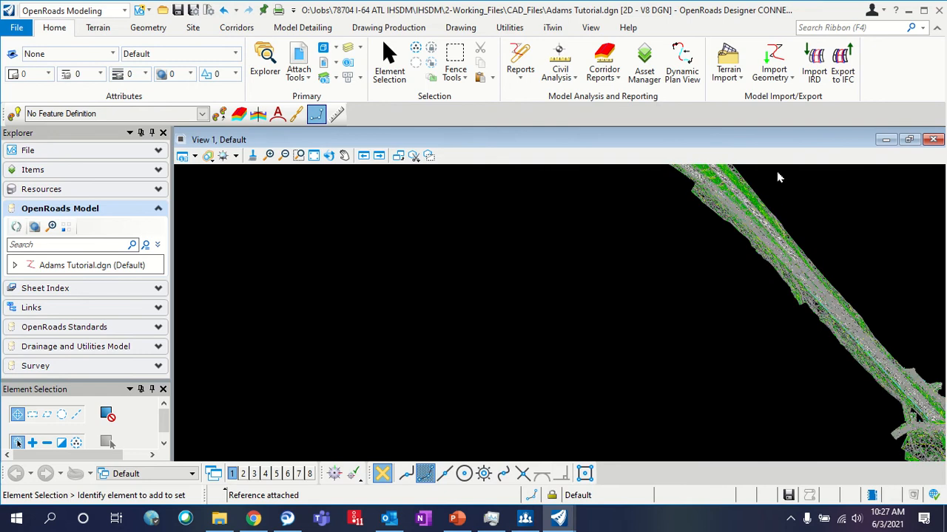
pyautogui.scroll(1, 638, 260)
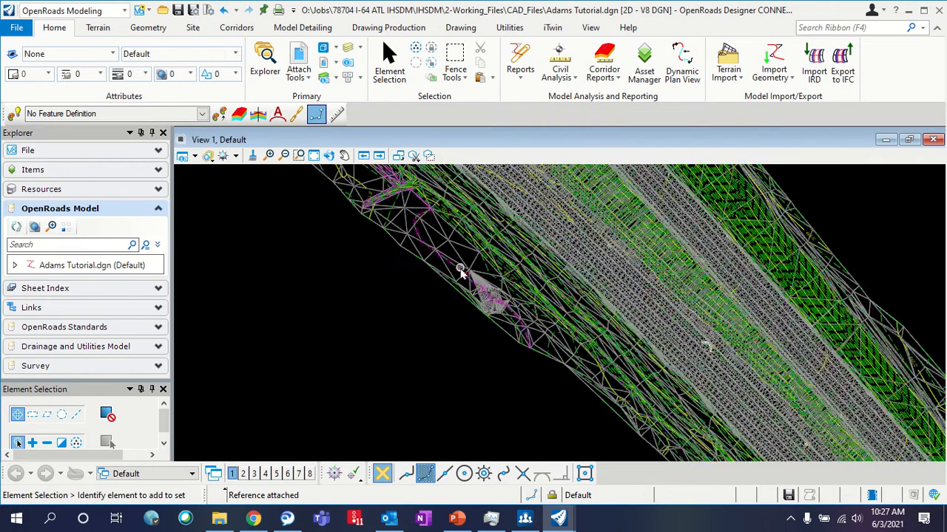
pyautogui.moveTo(523, 393)
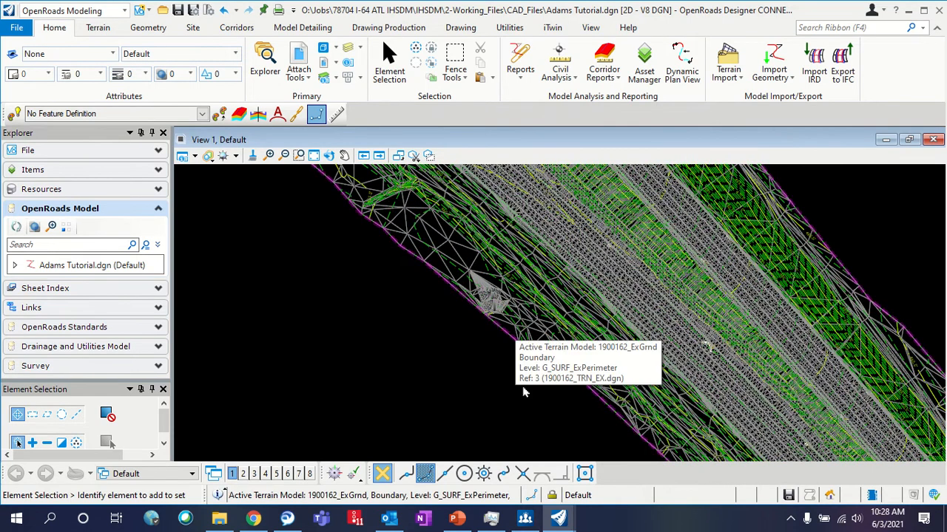
pyautogui.scroll(-6, 599, 414)
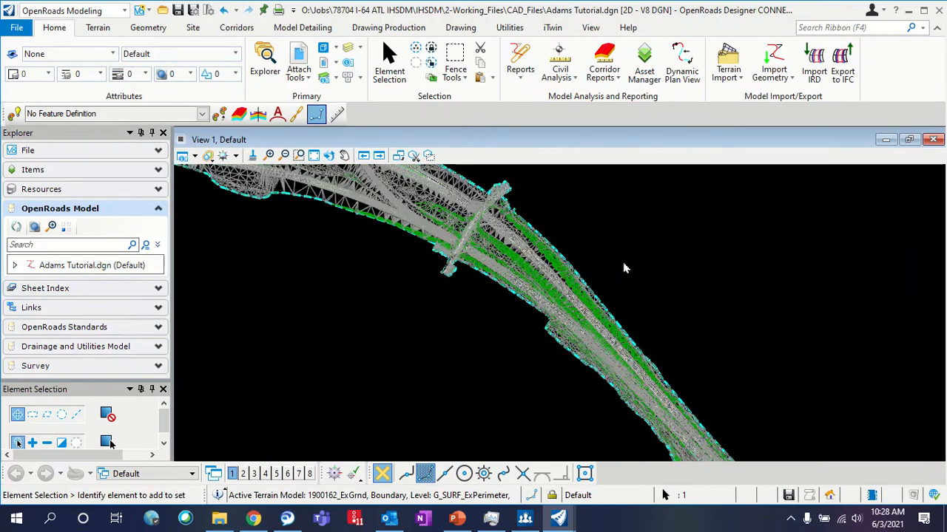
pyautogui.scroll(-2, 623, 268)
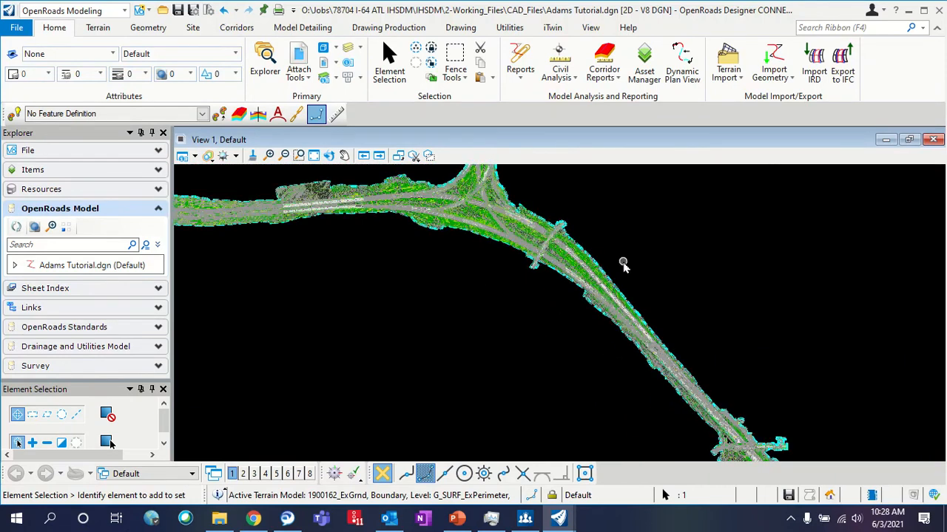
pyautogui.scroll(-2, 532, 338)
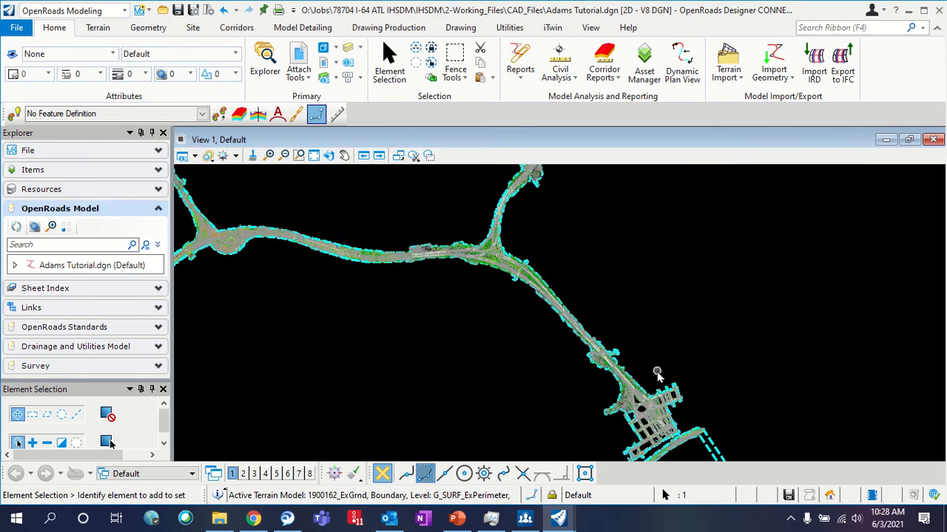
# Set the referenced existing-ground terrain as the active terrain model, picking its boundary near the street grid at the southeast end
pyautogui.scroll(1, 648, 389)
pyautogui.scroll(5, 675, 390)
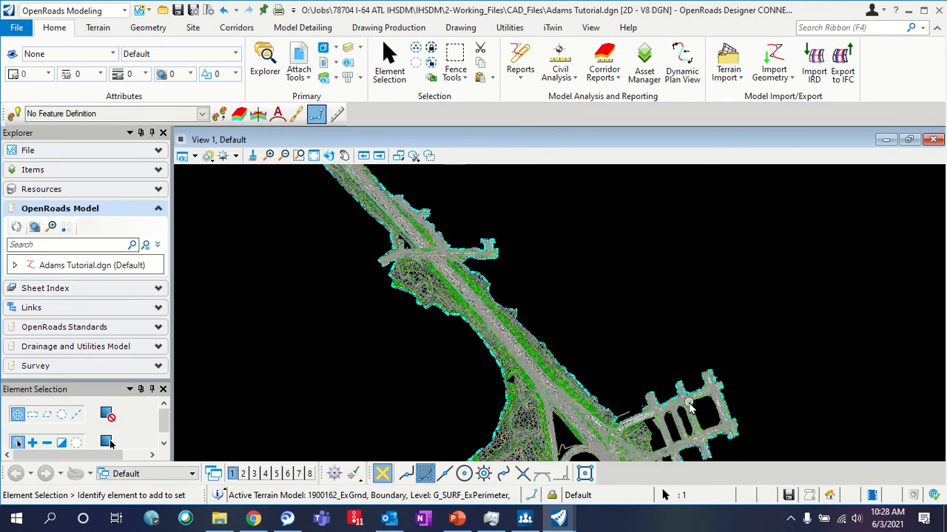
pyautogui.scroll(4, 689, 408)
pyautogui.scroll(5, 689, 408)
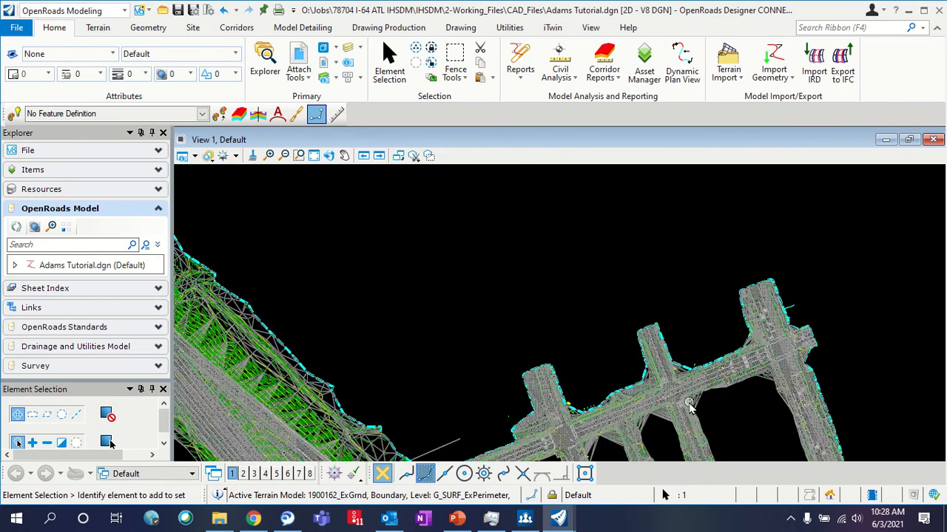
pyautogui.scroll(1, 686, 377)
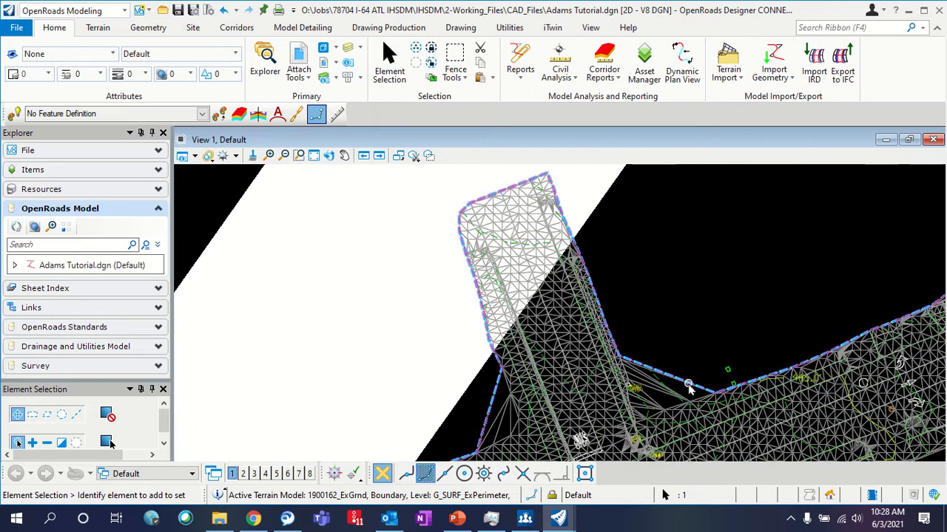
pyautogui.click(688, 387)
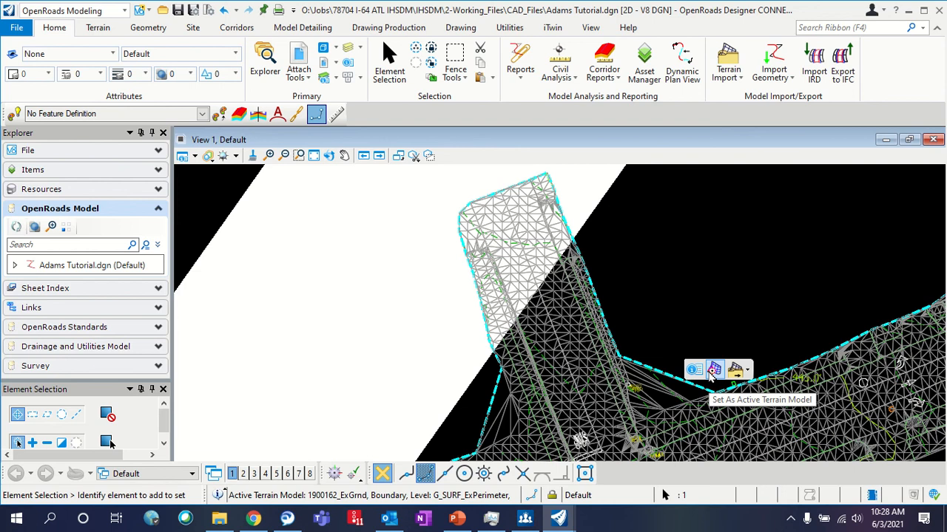
pyautogui.click(714, 369)
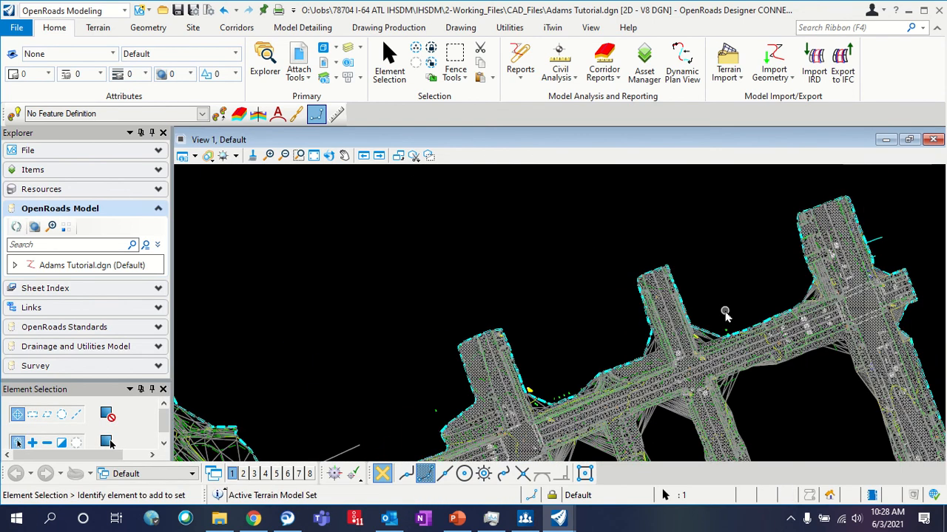
pyautogui.scroll(-5, 725, 315)
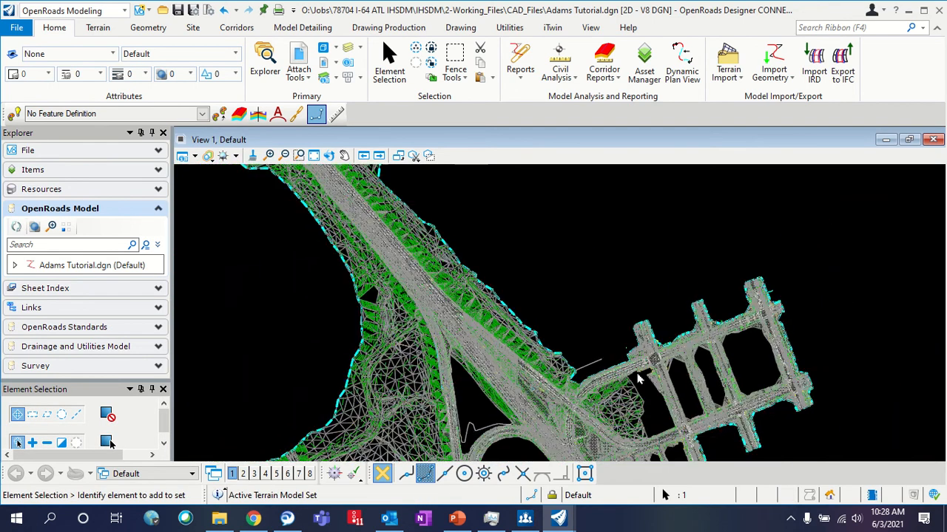
pyautogui.scroll(-3, 629, 366)
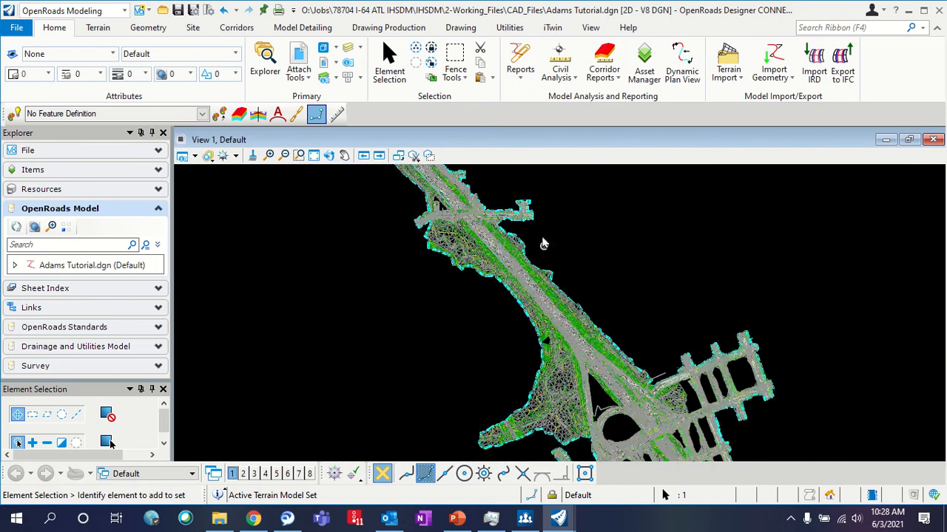
# Start a geometry import from 64 Build Alignments.alg in the project's CAD_Files folder
pyautogui.scroll(-2, 544, 244)
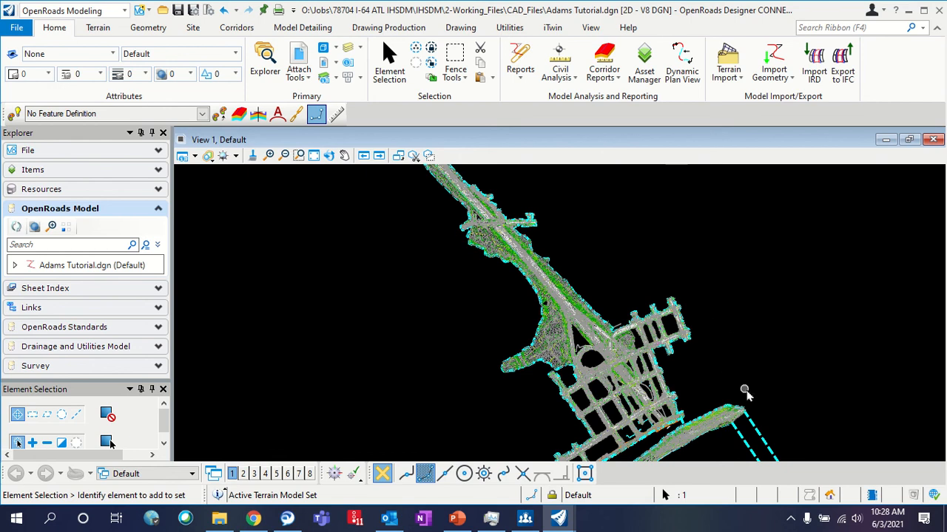
pyautogui.scroll(-3, 745, 392)
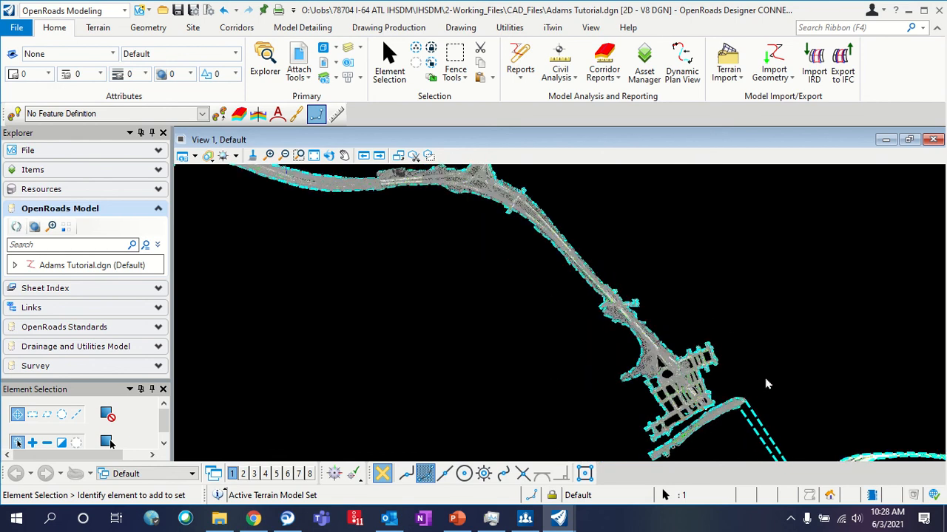
pyautogui.scroll(-1, 767, 384)
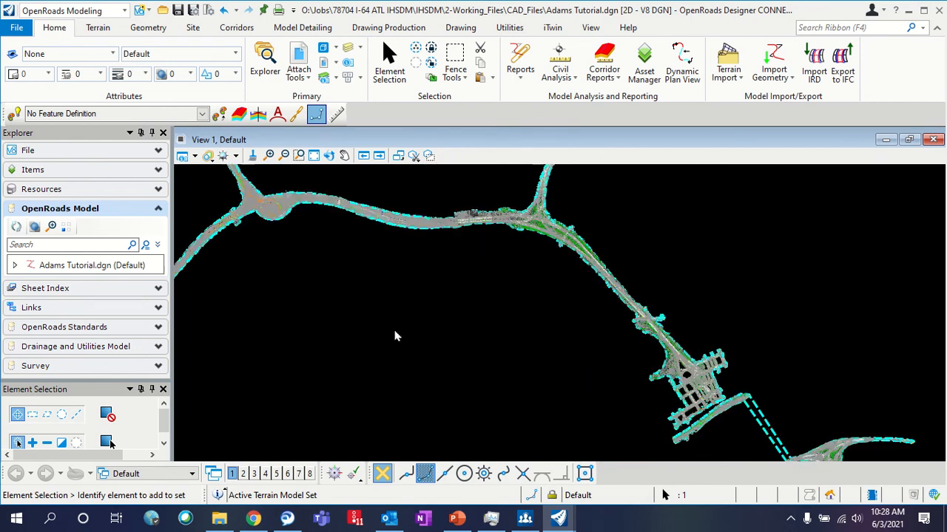
pyautogui.scroll(-1, 751, 293)
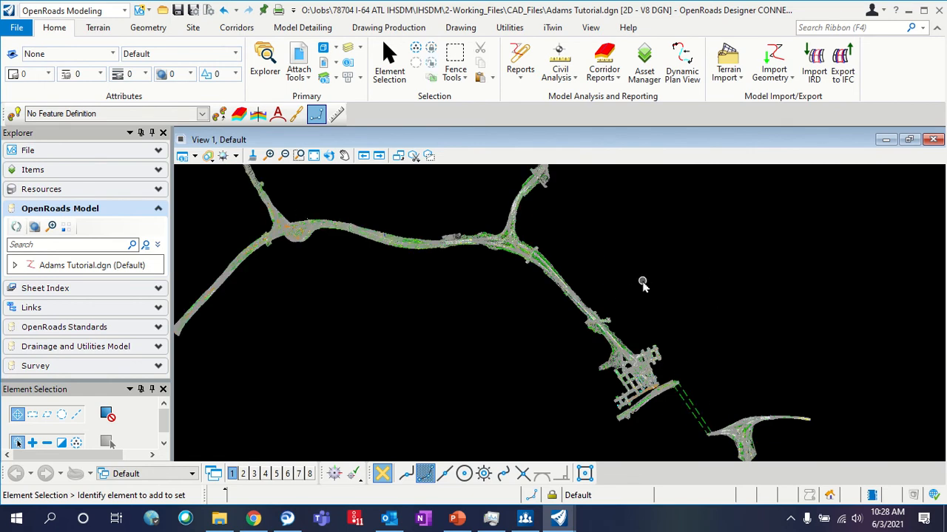
pyautogui.scroll(-1, 740, 324)
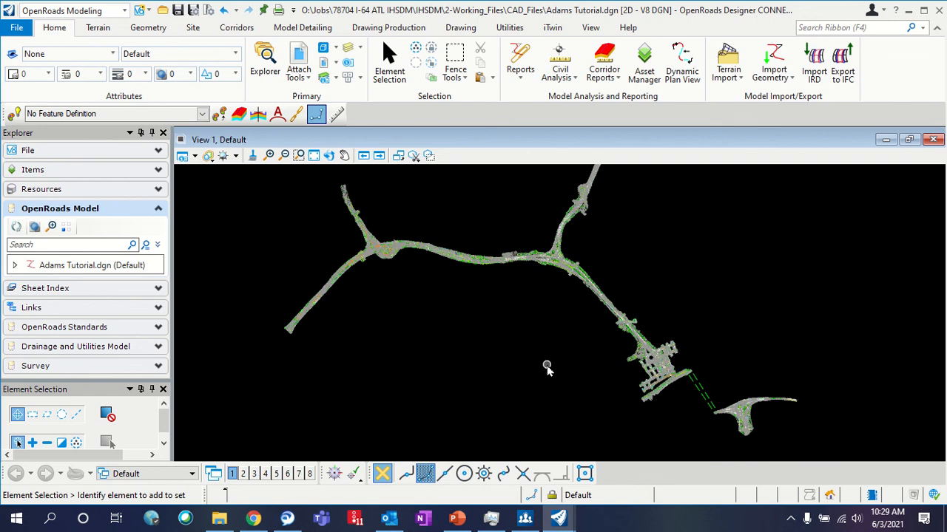
pyautogui.click(781, 78)
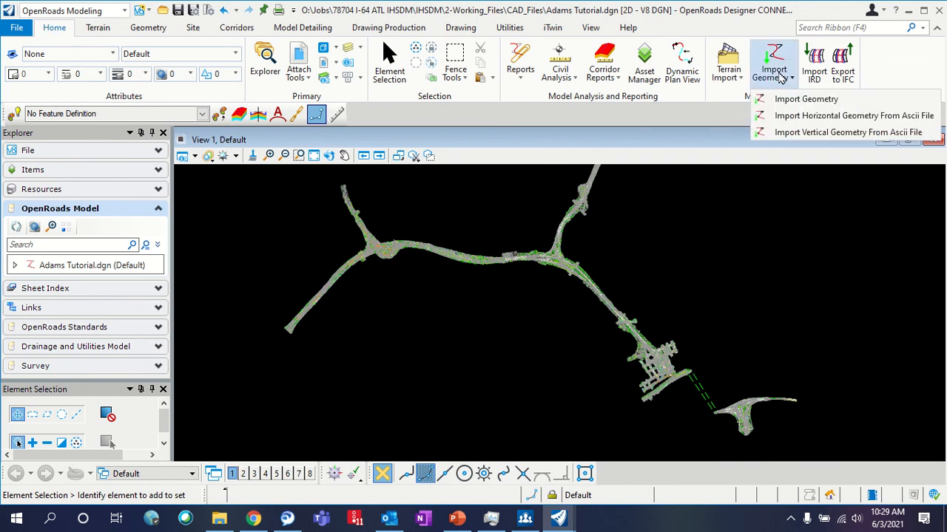
pyautogui.click(816, 103)
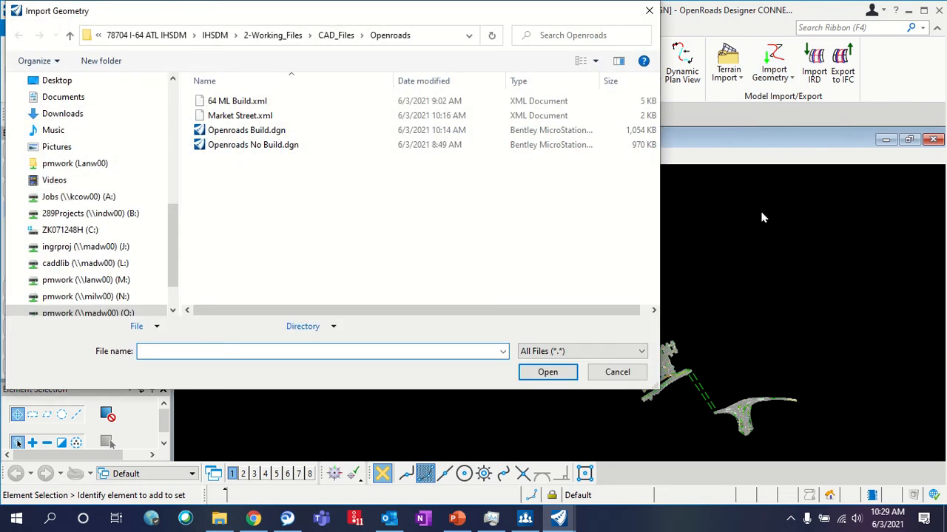
pyautogui.click(333, 36)
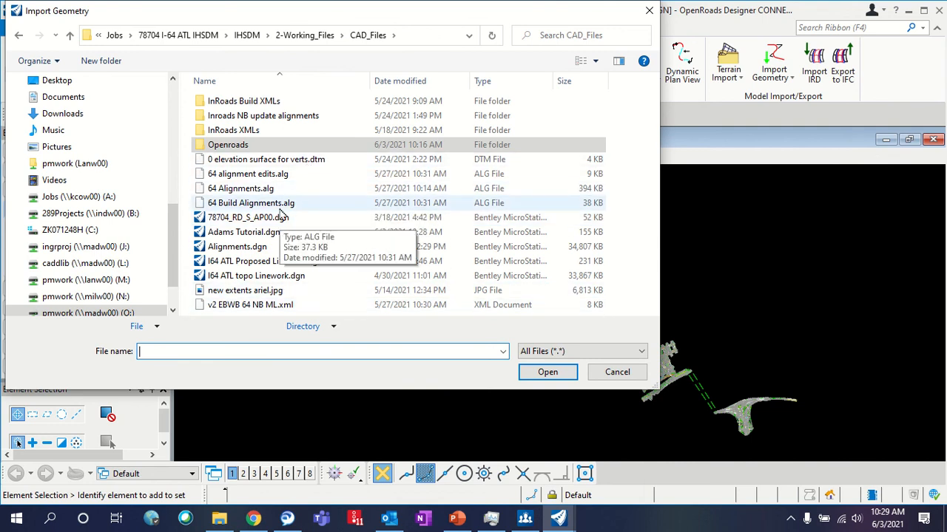
pyautogui.click(311, 202)
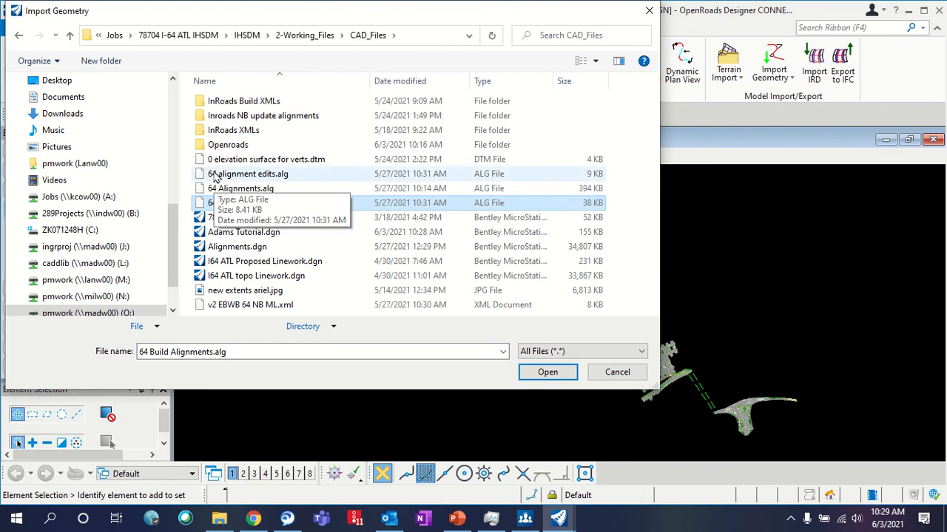
pyautogui.click(544, 376)
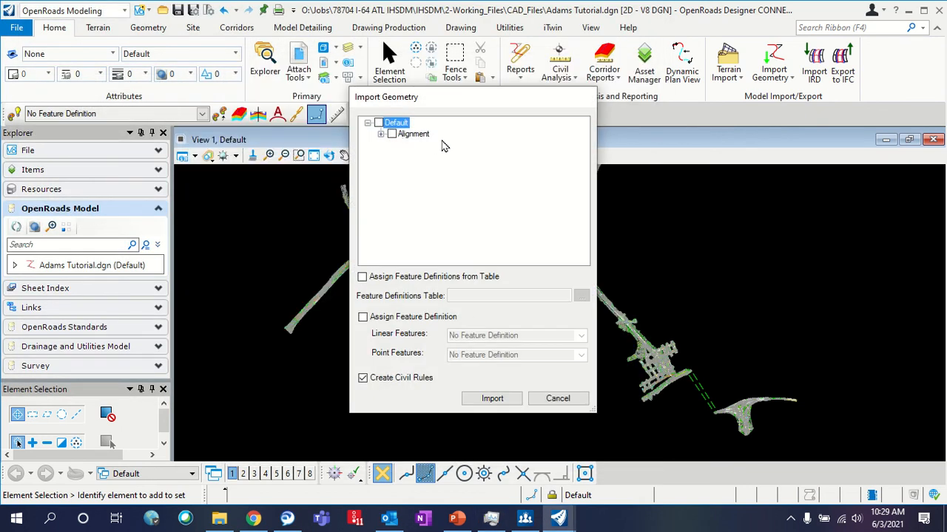
# Include all alignments under Default in the import, from 265 NBSB through 64 WB to NB 265 Ramp Build
pyautogui.click(381, 136)
pyautogui.click(394, 145)
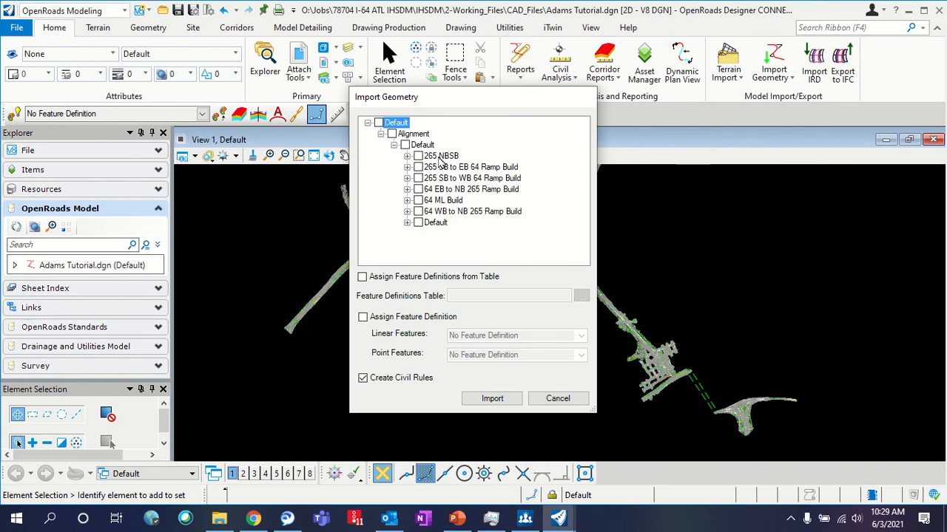
pyautogui.click(379, 124)
pyautogui.click(391, 286)
pyautogui.click(395, 287)
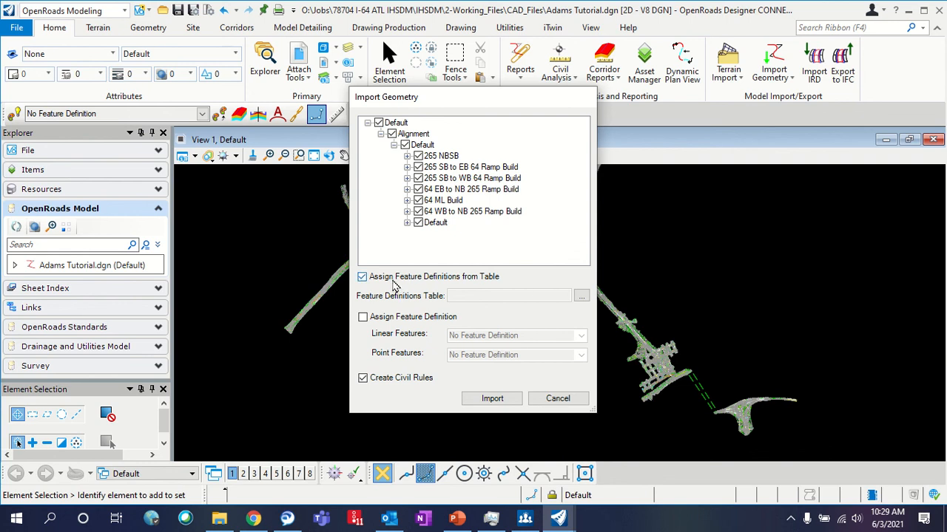
# Assign the Geom_Baseline feature definition to the linear features and import the geometry with civil rules created
pyautogui.click(414, 322)
pyautogui.click(575, 335)
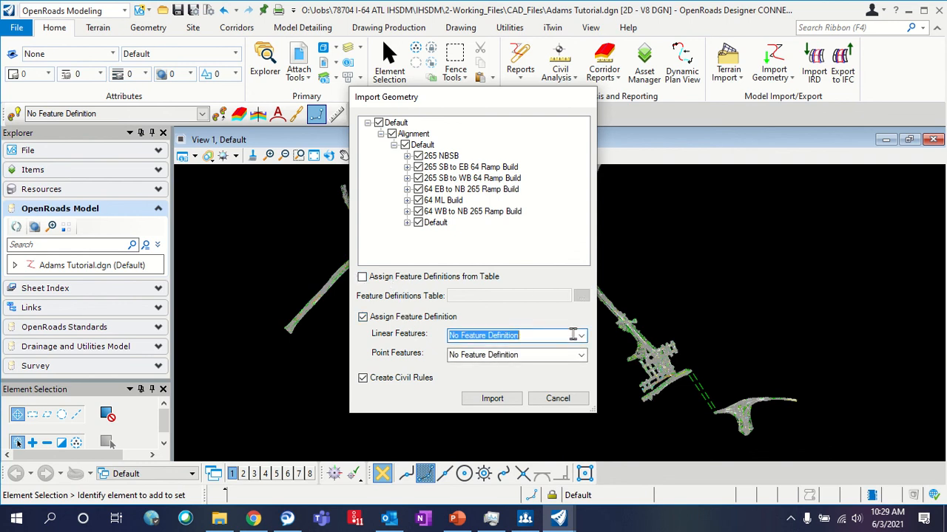
pyautogui.click(456, 360)
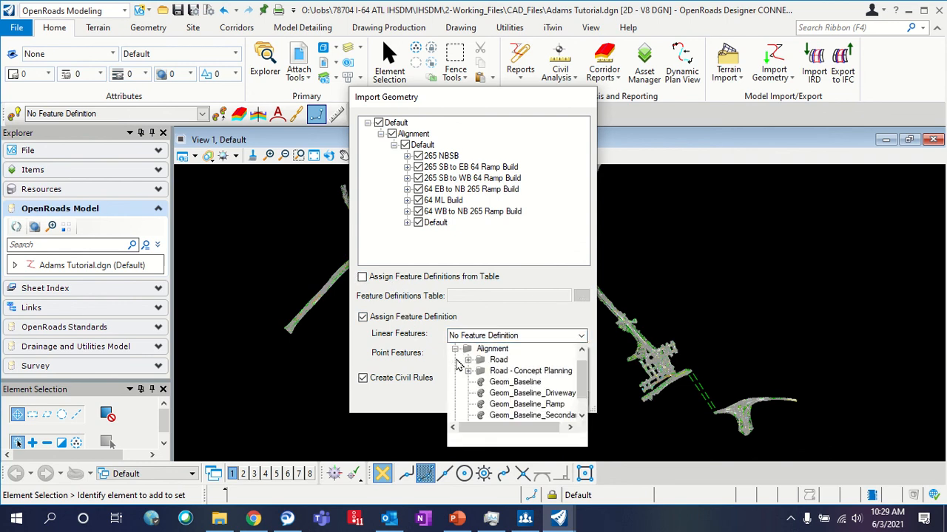
pyautogui.click(468, 360)
pyautogui.click(521, 371)
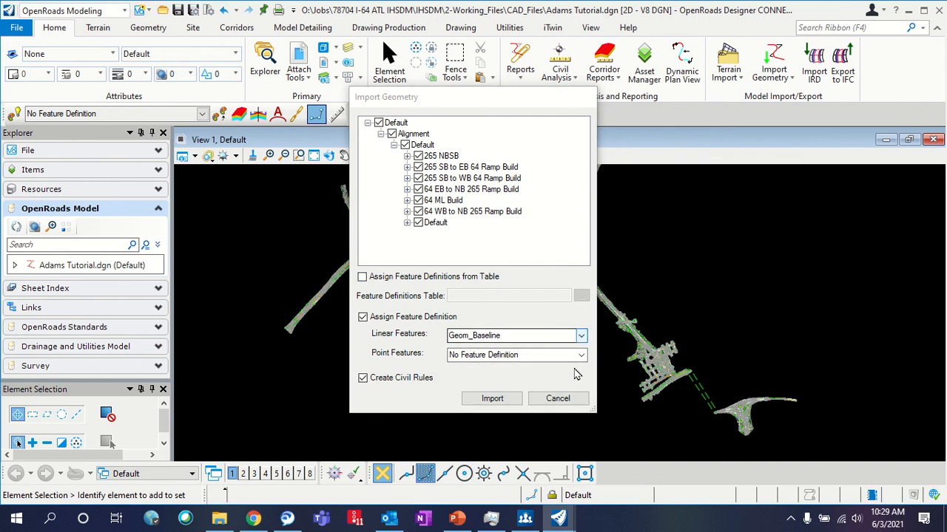
pyautogui.click(490, 399)
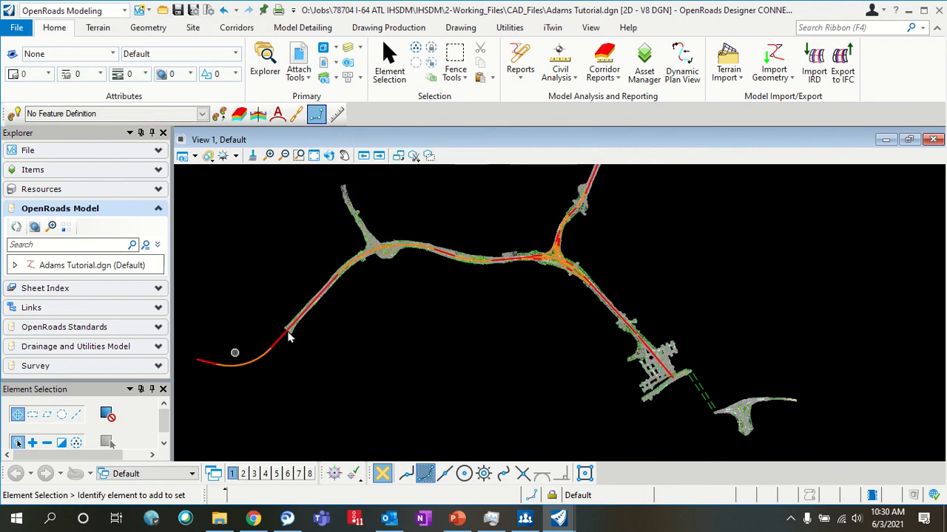
# Examine the 64 ML Build alignment's full extent, its tangents and its editable curve radii
pyautogui.scroll(2, 235, 356)
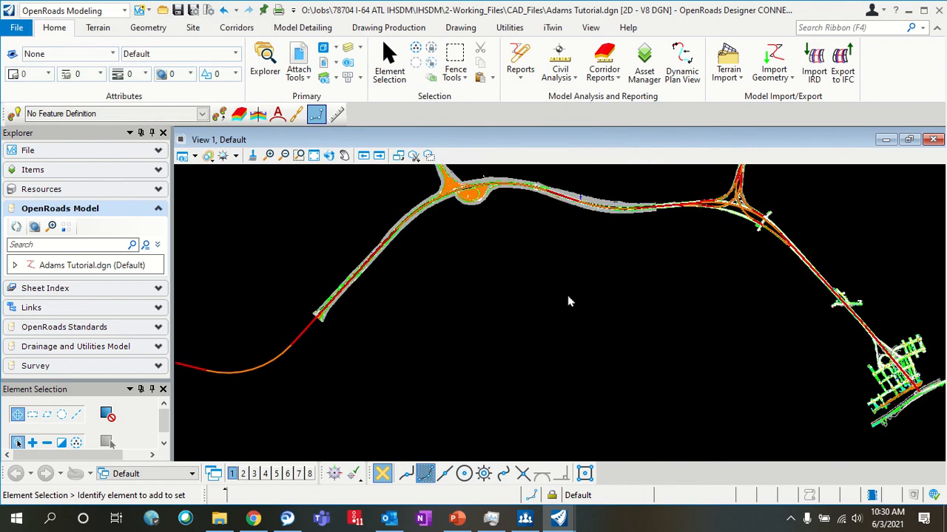
pyautogui.click(307, 332)
pyautogui.scroll(-1, 392, 345)
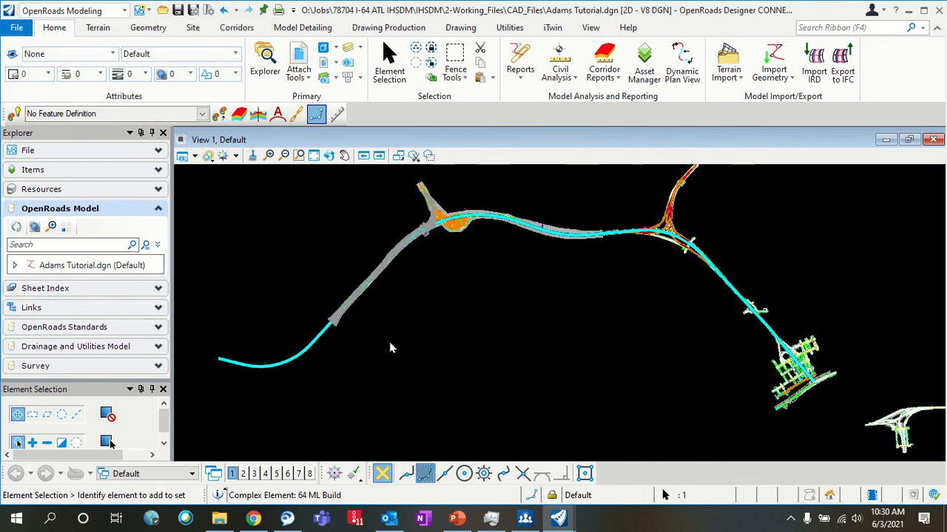
pyautogui.scroll(1, 289, 344)
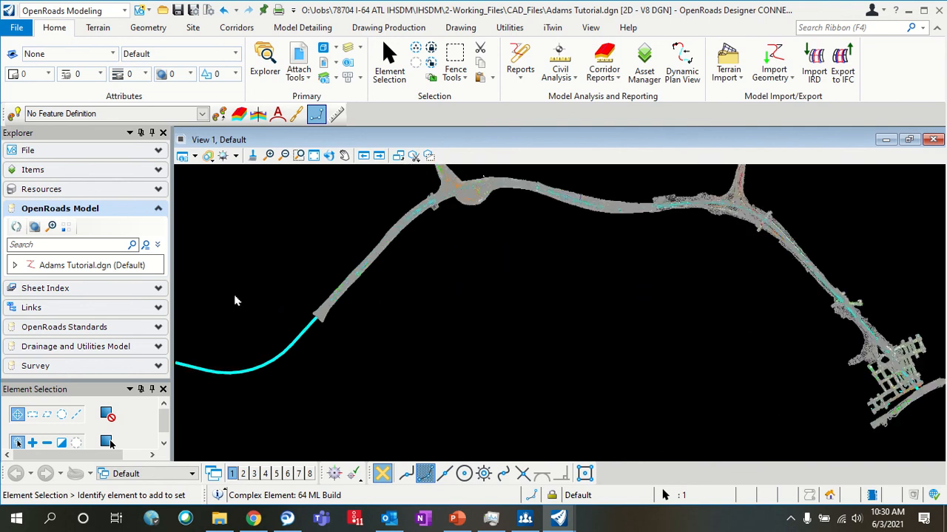
pyautogui.scroll(-1, 244, 347)
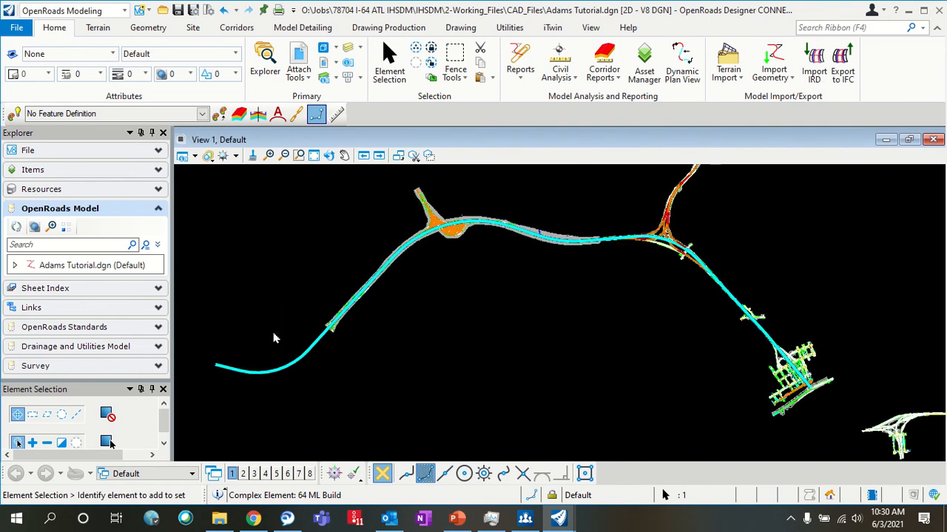
pyautogui.scroll(1, 275, 339)
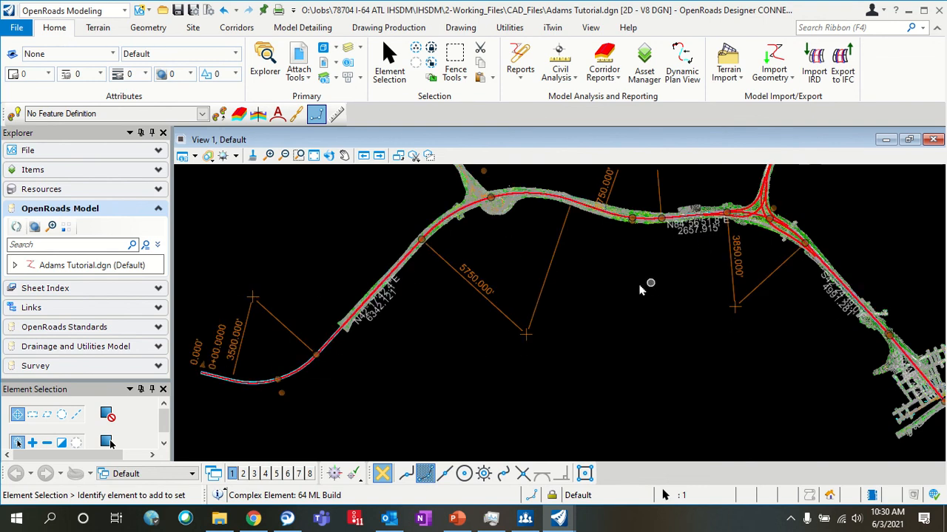
pyautogui.click(525, 337)
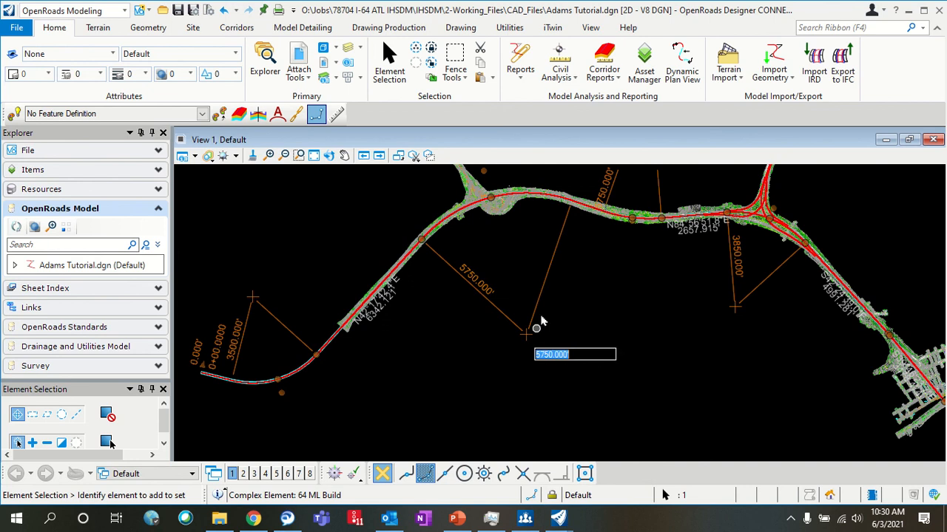
pyautogui.click(547, 323)
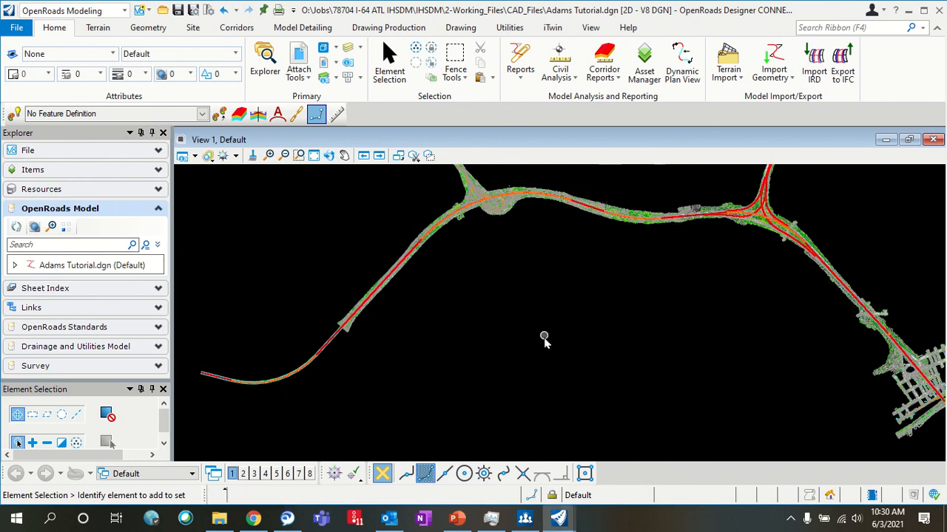
# Try a 7000-foot radius on the 5750-foot curve after the long northeast tangent of 64 ML Build, and undo the edit
pyautogui.click(315, 350)
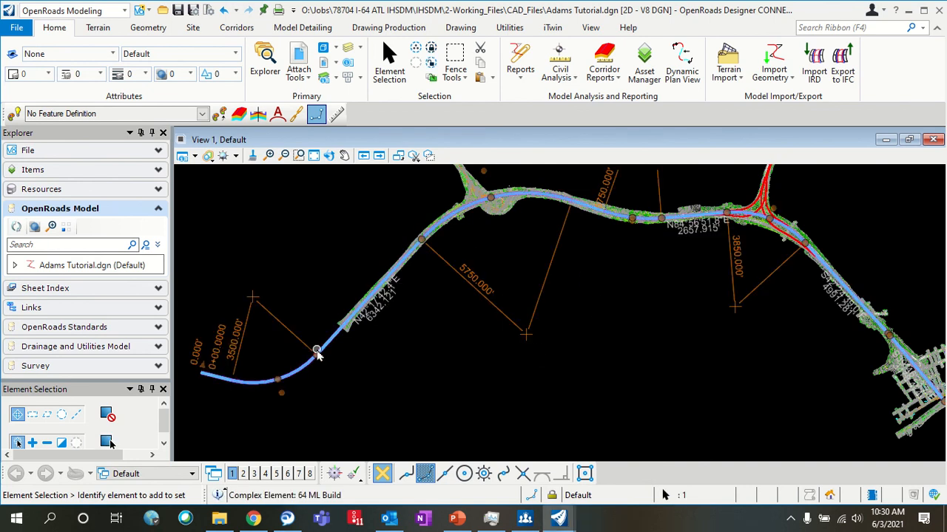
pyautogui.click(526, 335)
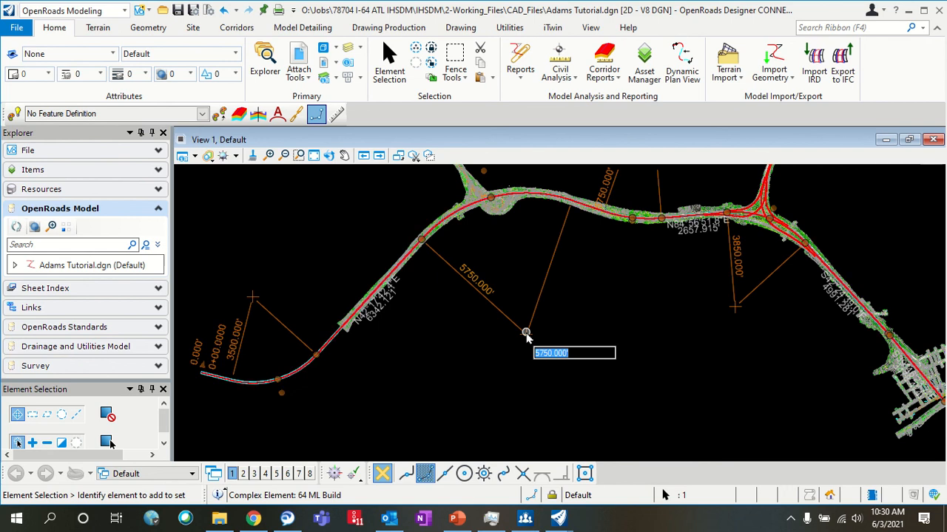
pyautogui.write('7000')
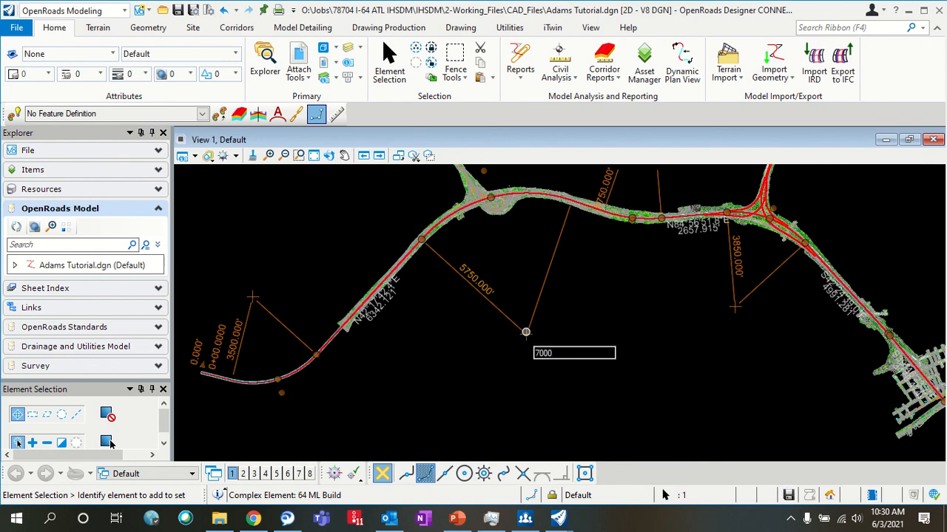
pyautogui.press('Return')
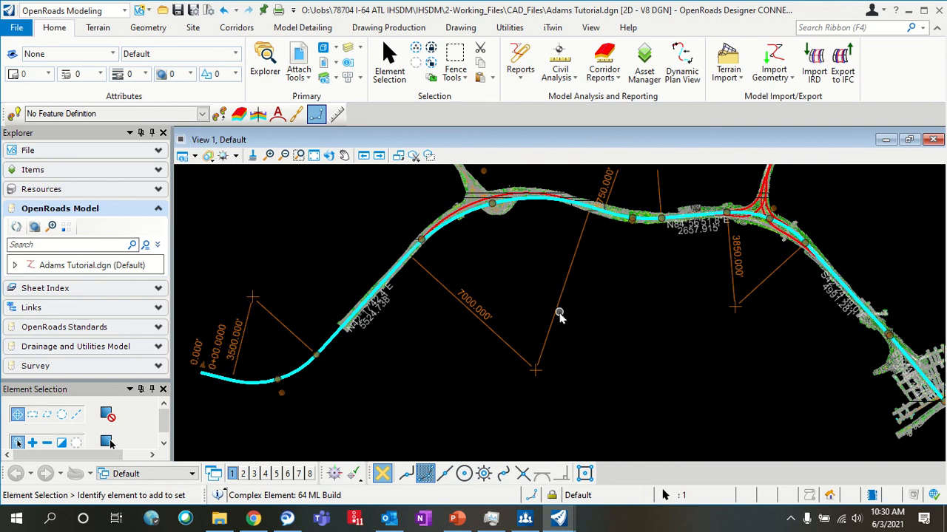
pyautogui.hotkey('ctrl', 'z')
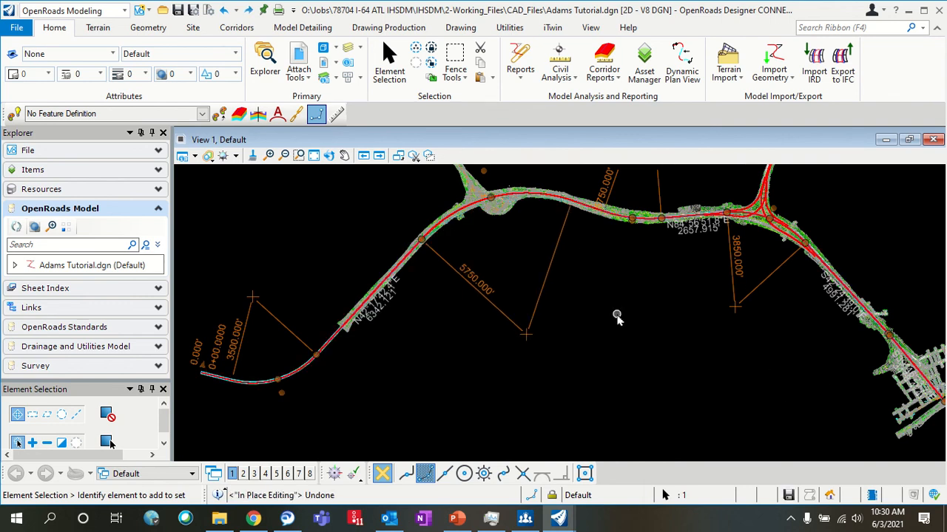
# Reopen Adams Tutorial.dgn from the recent files
pyautogui.scroll(-1, 433, 278)
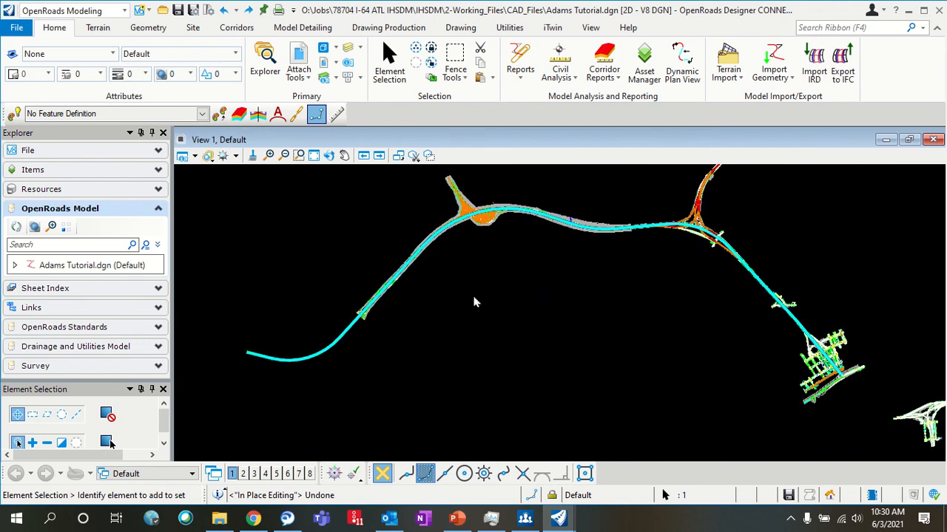
pyautogui.scroll(-1, 845, 388)
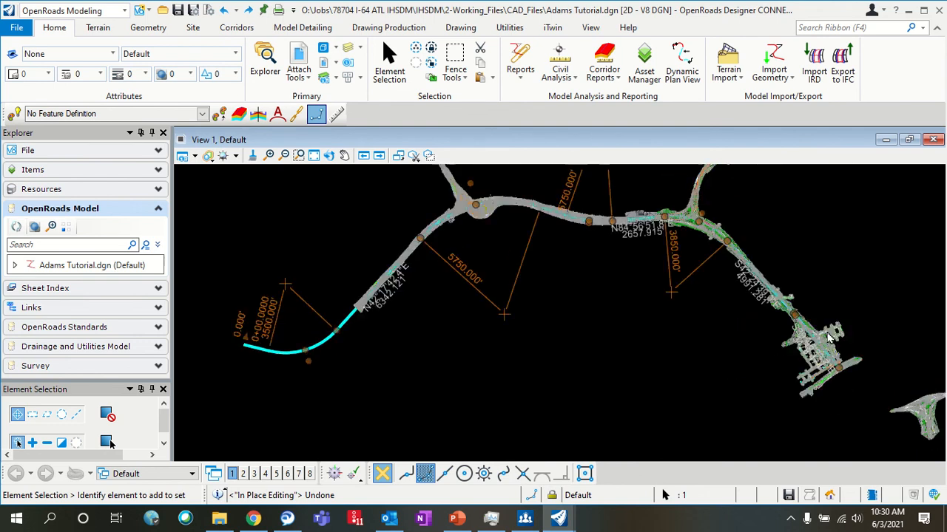
pyautogui.scroll(1, 829, 340)
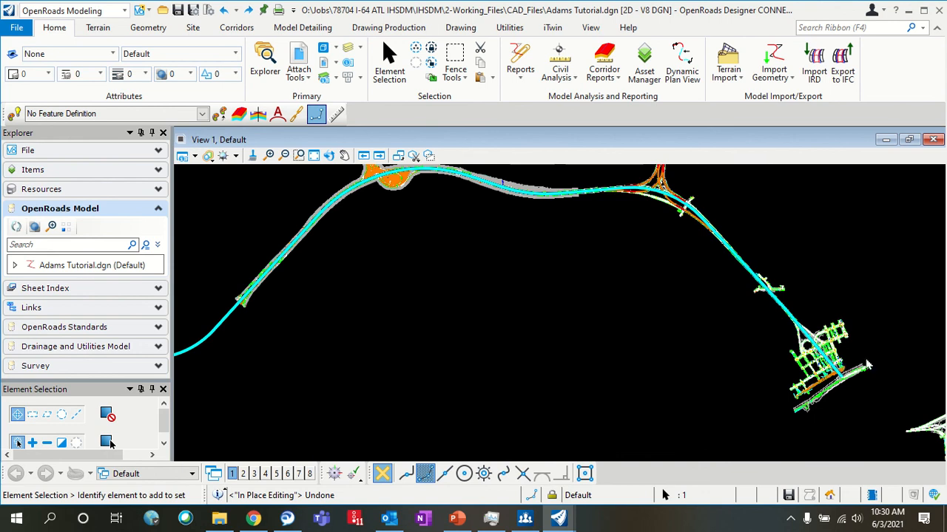
pyautogui.scroll(2, 868, 365)
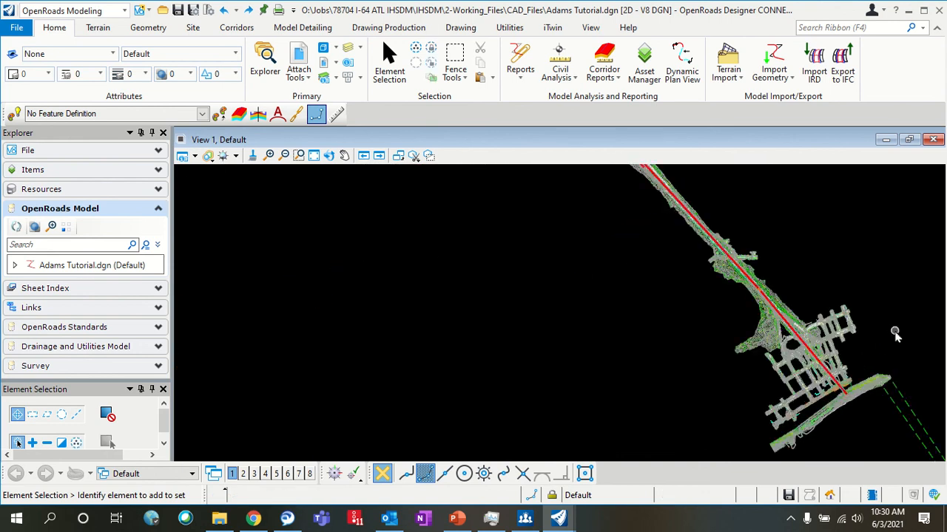
pyautogui.scroll(-2, 803, 353)
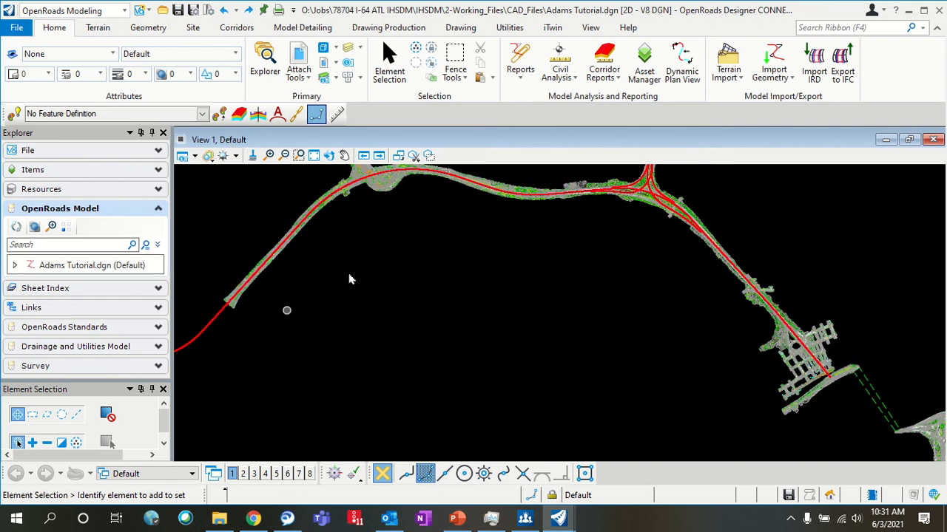
pyautogui.click(16, 27)
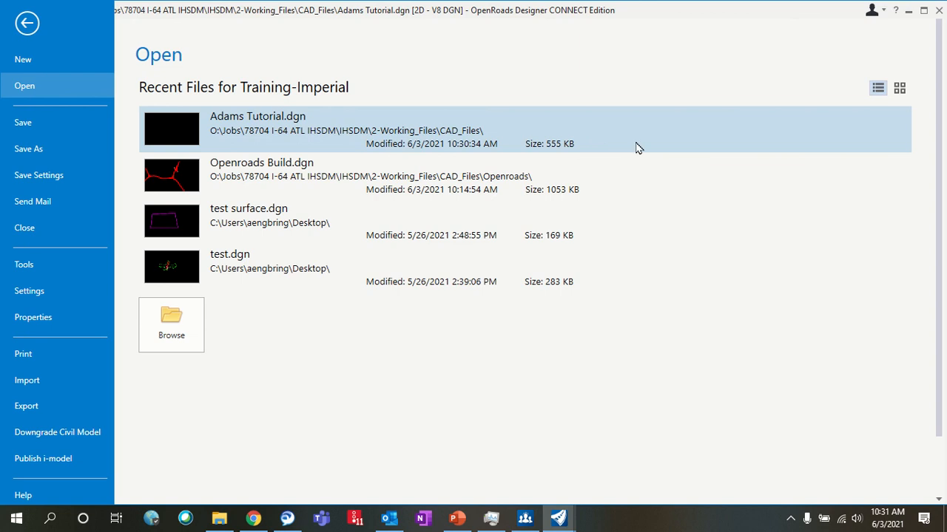
pyautogui.click(166, 117)
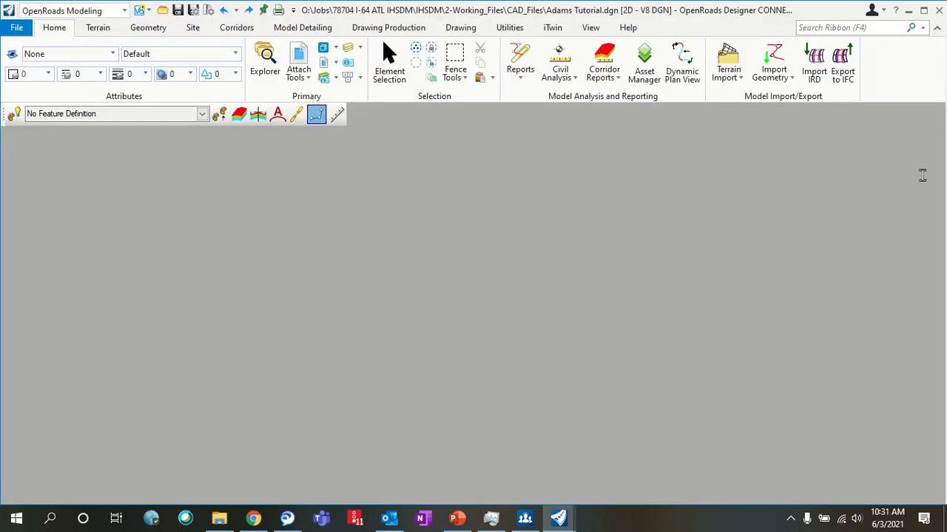
pyautogui.click(456, 518)
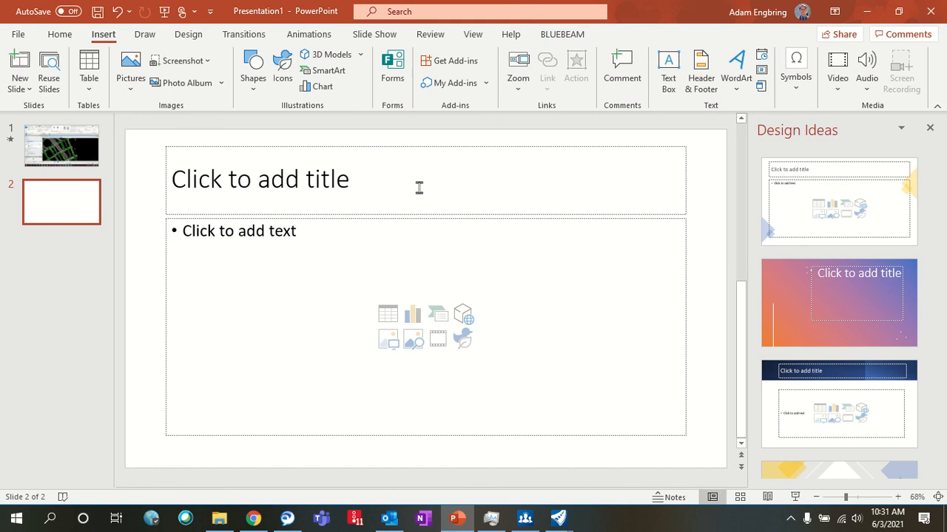
pyautogui.moveTo(595, 5)
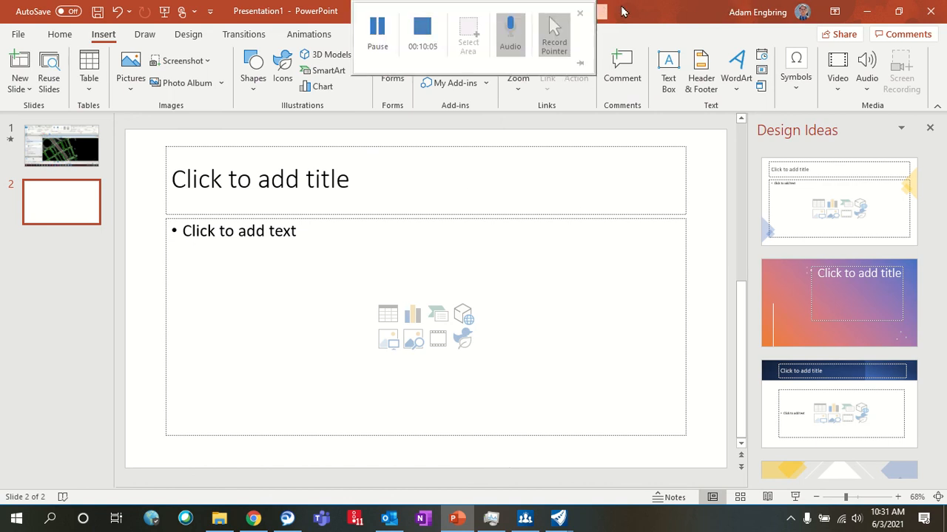